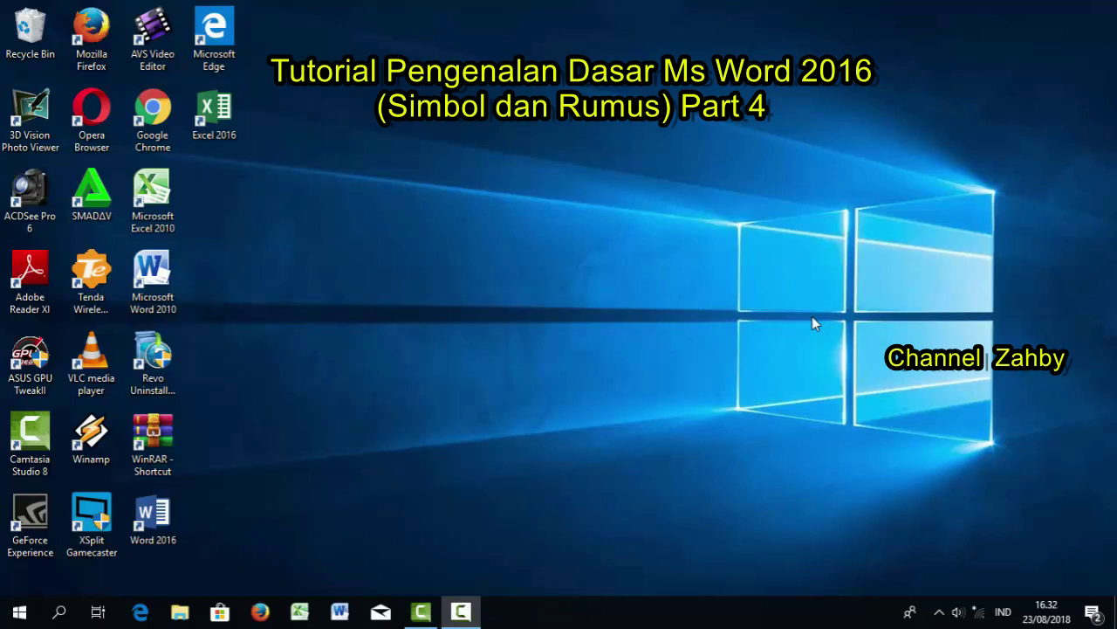
- Launch Word 2016 from its desktop shortcut
double_click(160, 515)
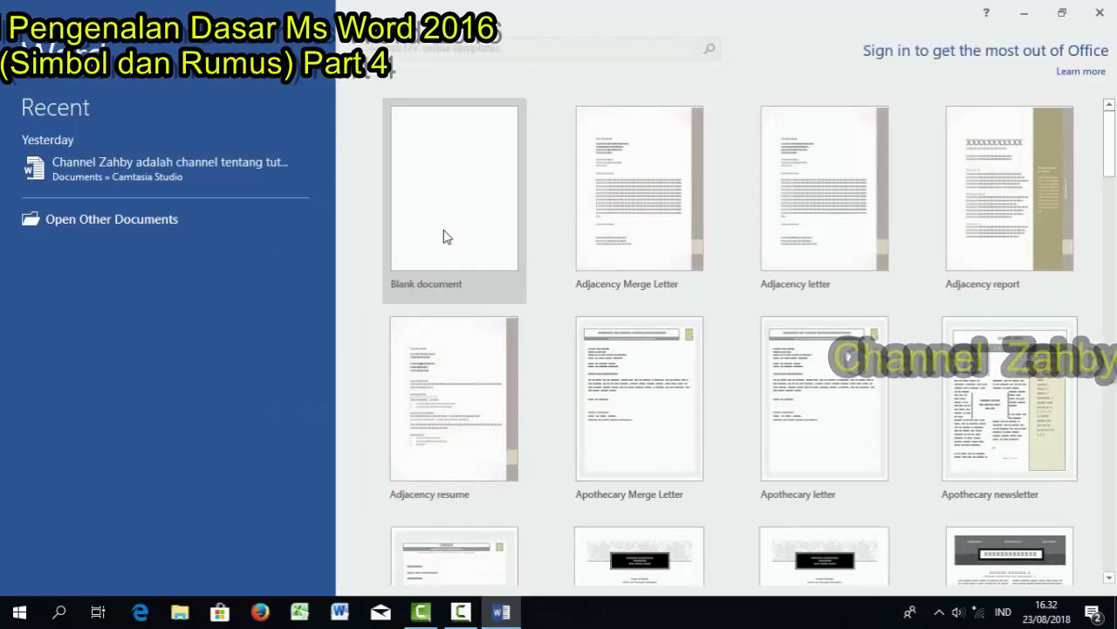
- Create a blank document with the heading 'Contoh menyisipkan simbol:' followed by an empty line
click(446, 234)
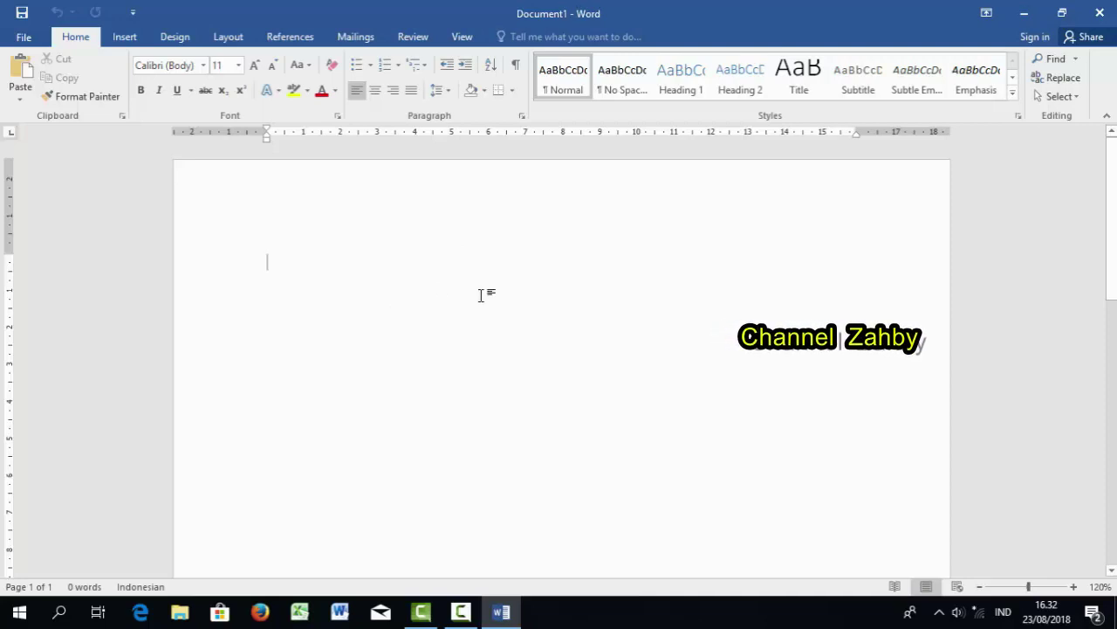
text(Contoh me)
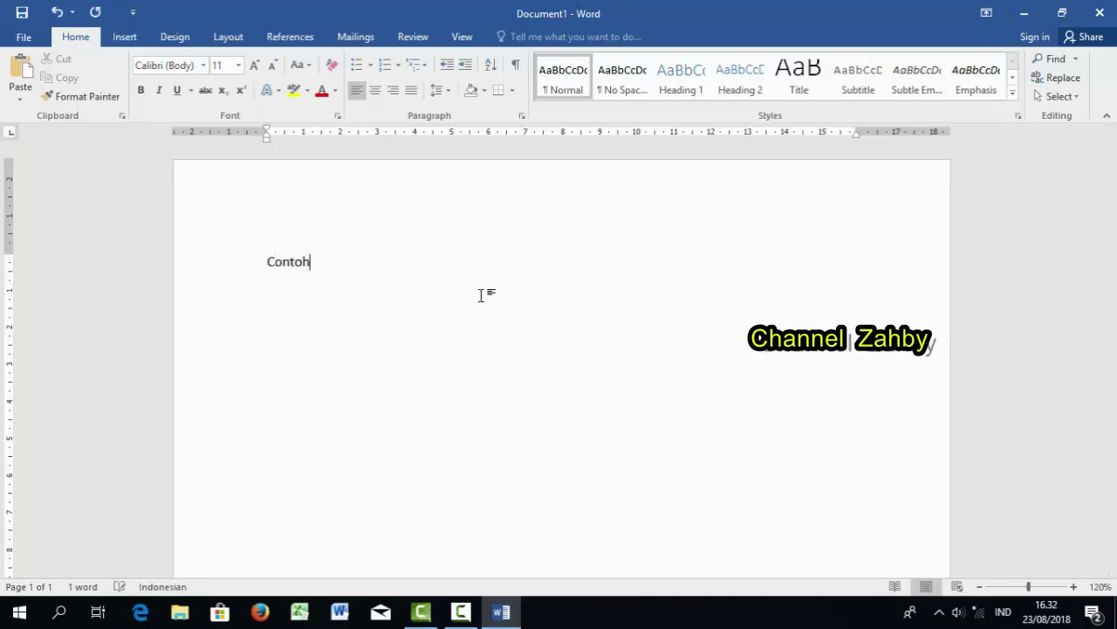
text(nyisipkan simbol:)
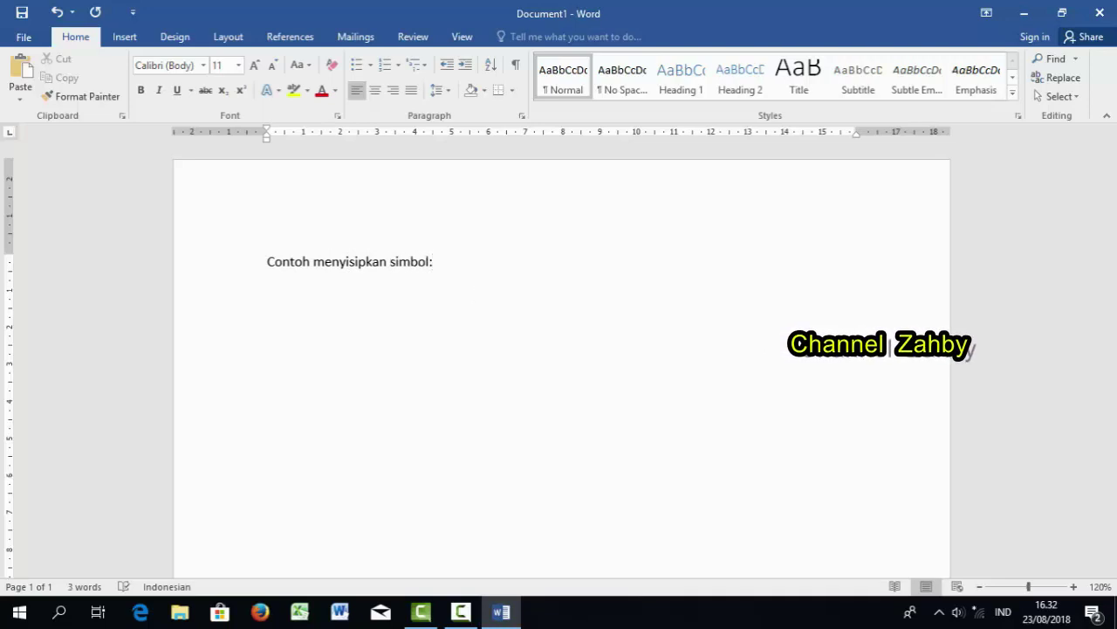
key(Return)
key(Return)
- Insert the Wingdings 2 handset symbol (code 40) on the empty line below the heading
click(124, 37)
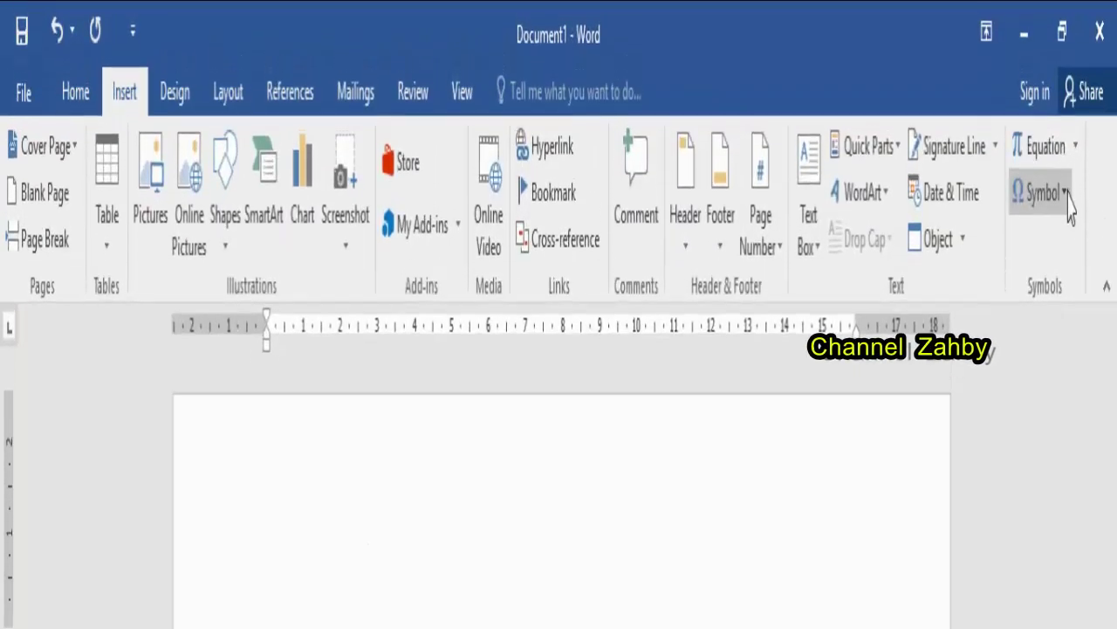
click(1065, 194)
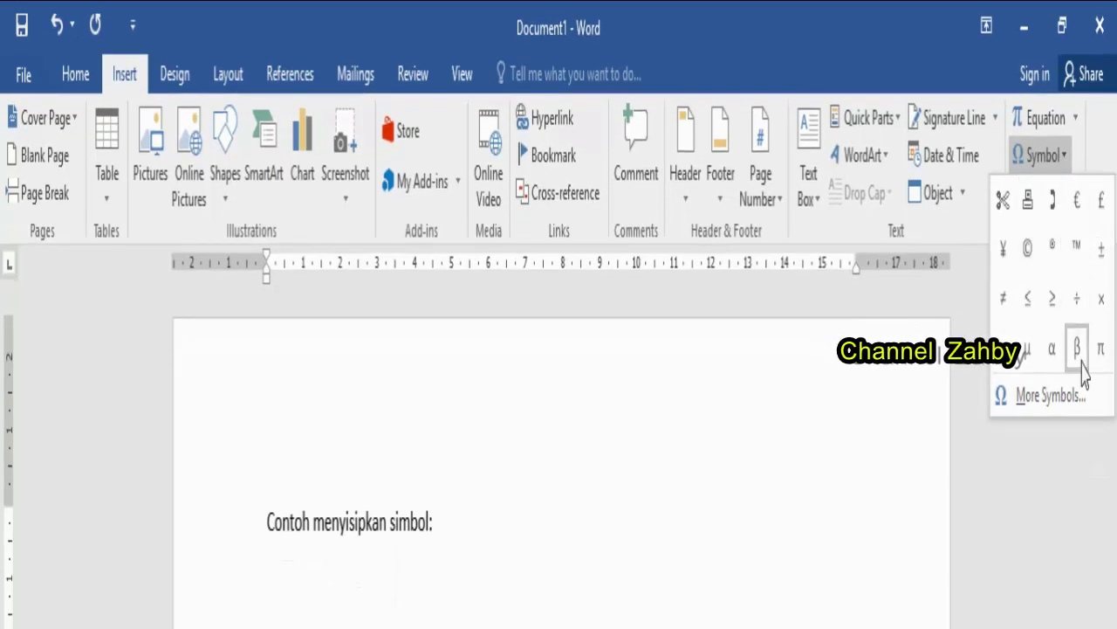
click(1048, 399)
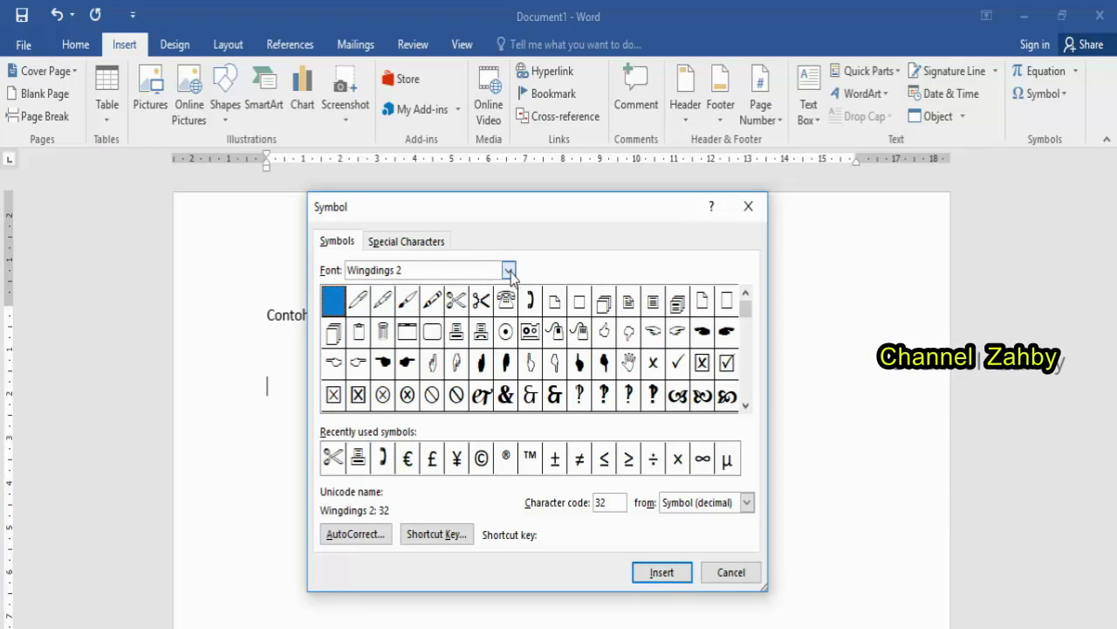
click(509, 273)
click(509, 273)
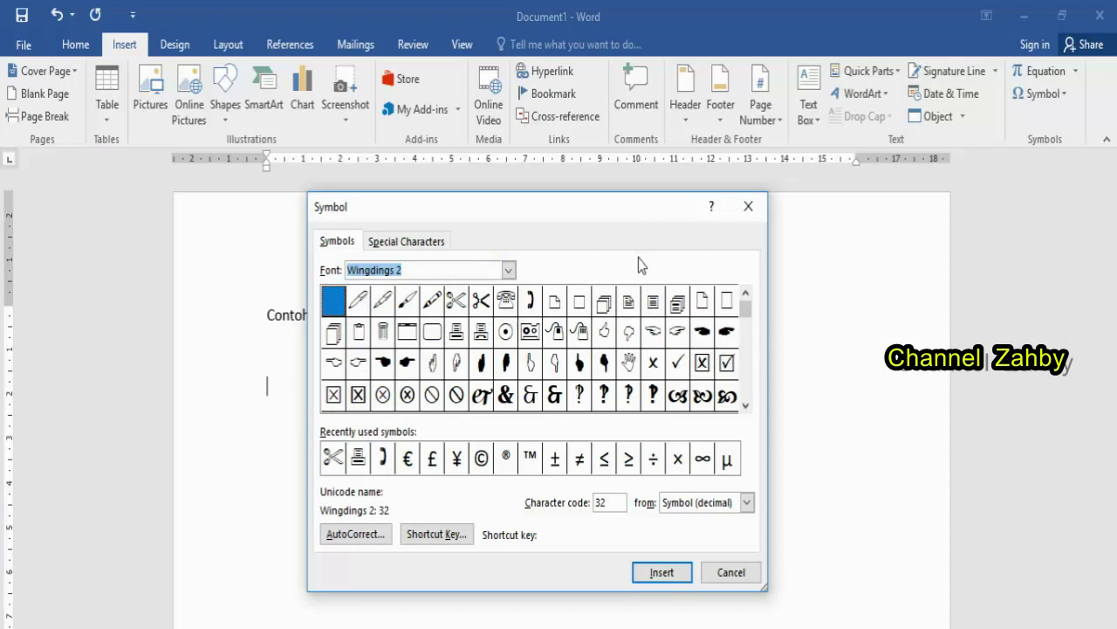
click(506, 302)
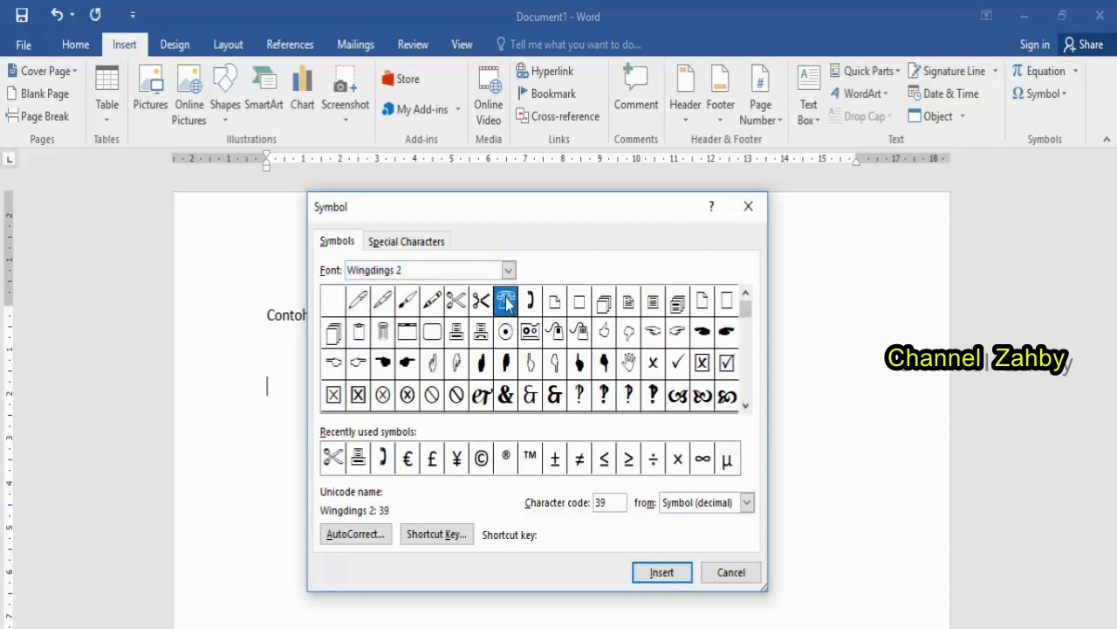
click(531, 305)
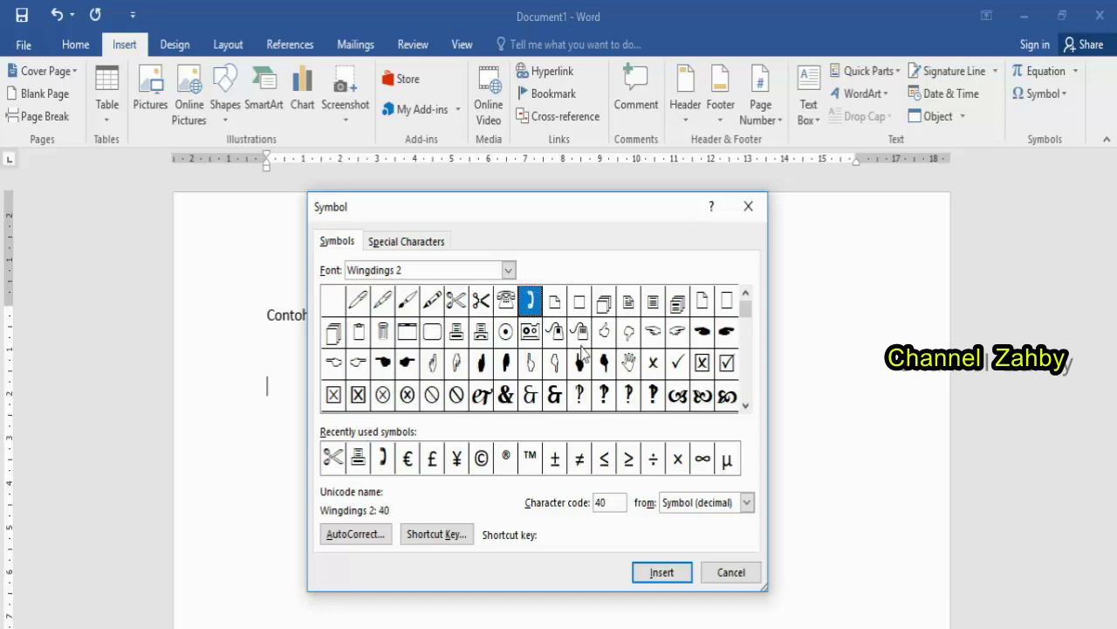
click(673, 573)
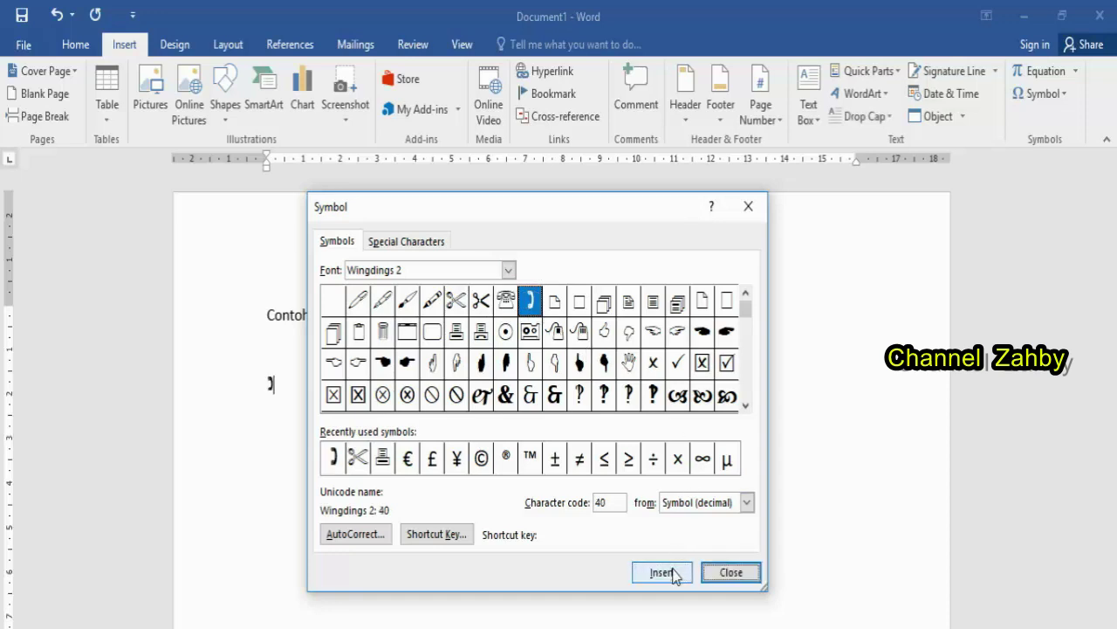
click(730, 574)
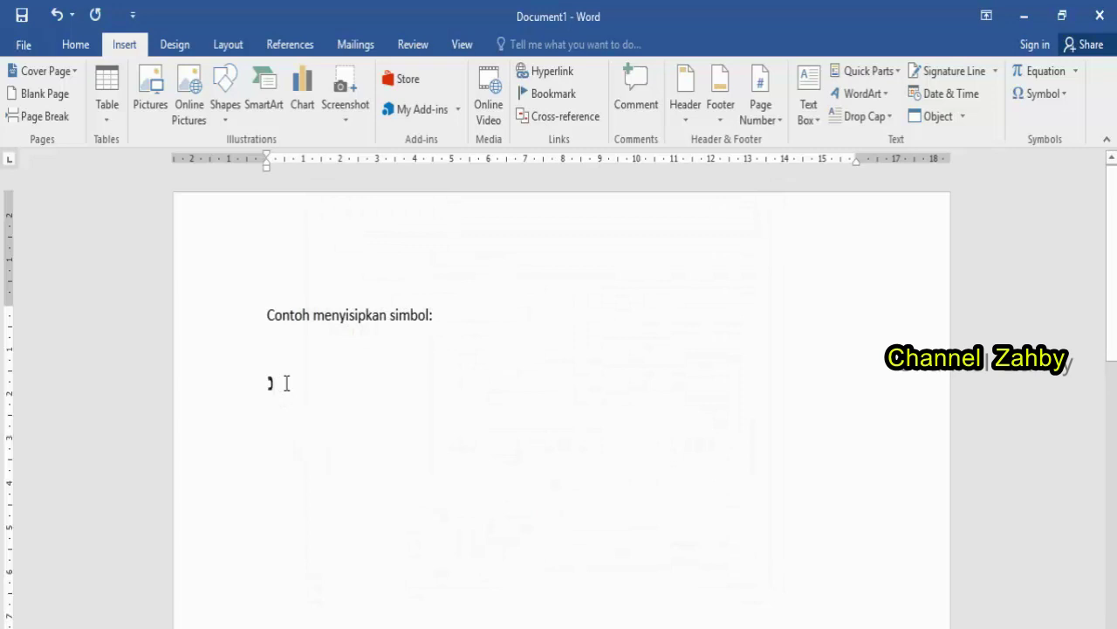
- Enlarge the handset symbol to font size 16
key(shift+Left)
click(287, 383)
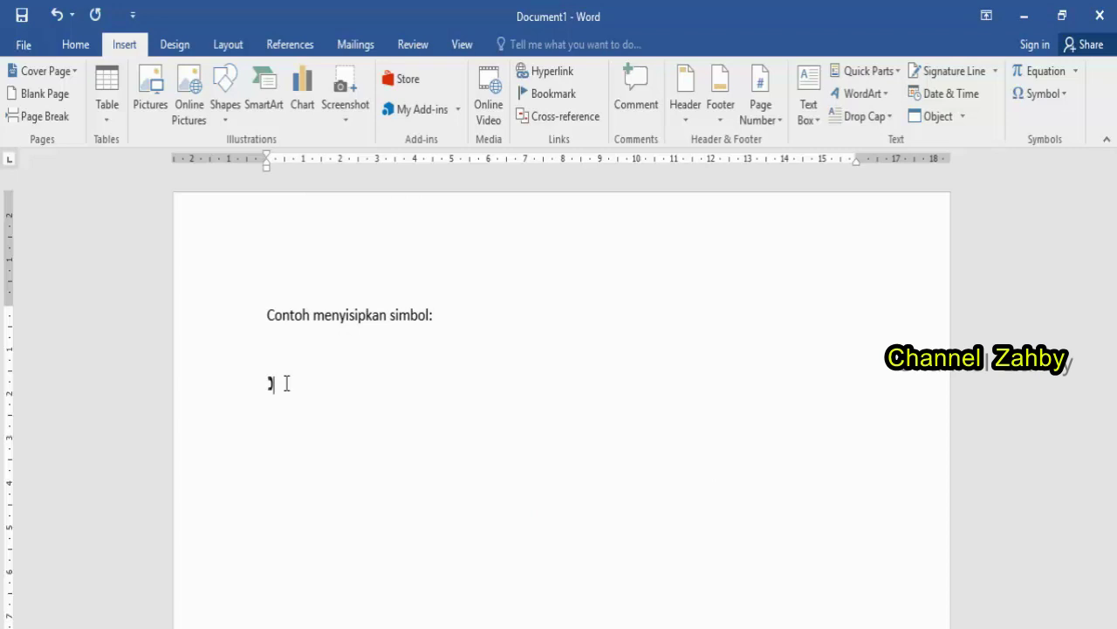
double_click(286, 382)
click(75, 45)
click(238, 78)
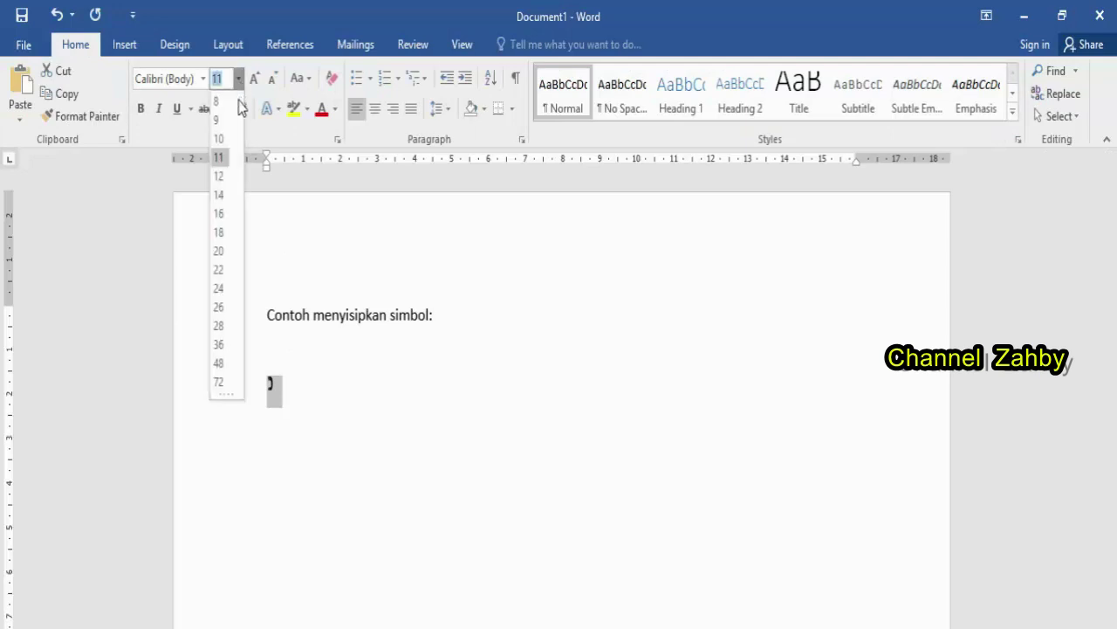
click(219, 213)
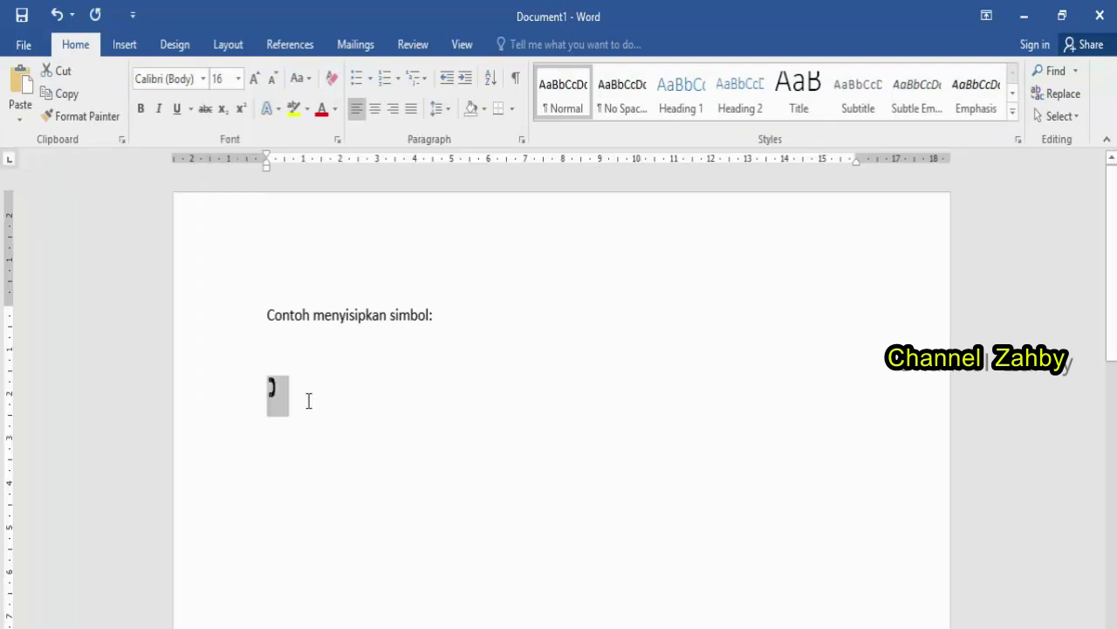
- Type a colon and the phone number after the symbol, then start a new line
click(359, 387)
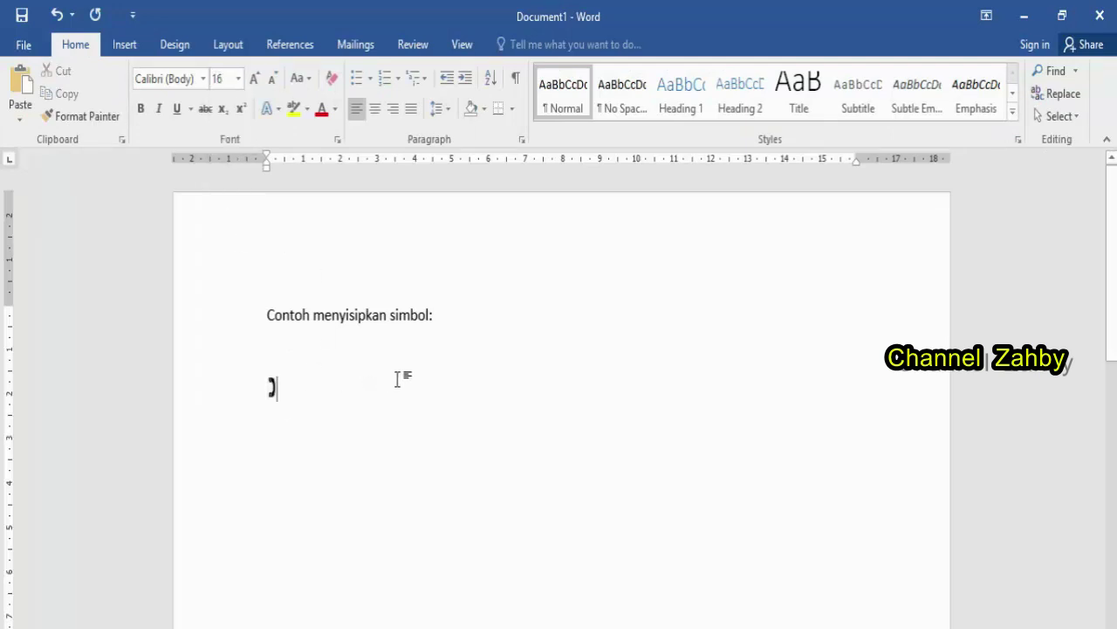
text(: )
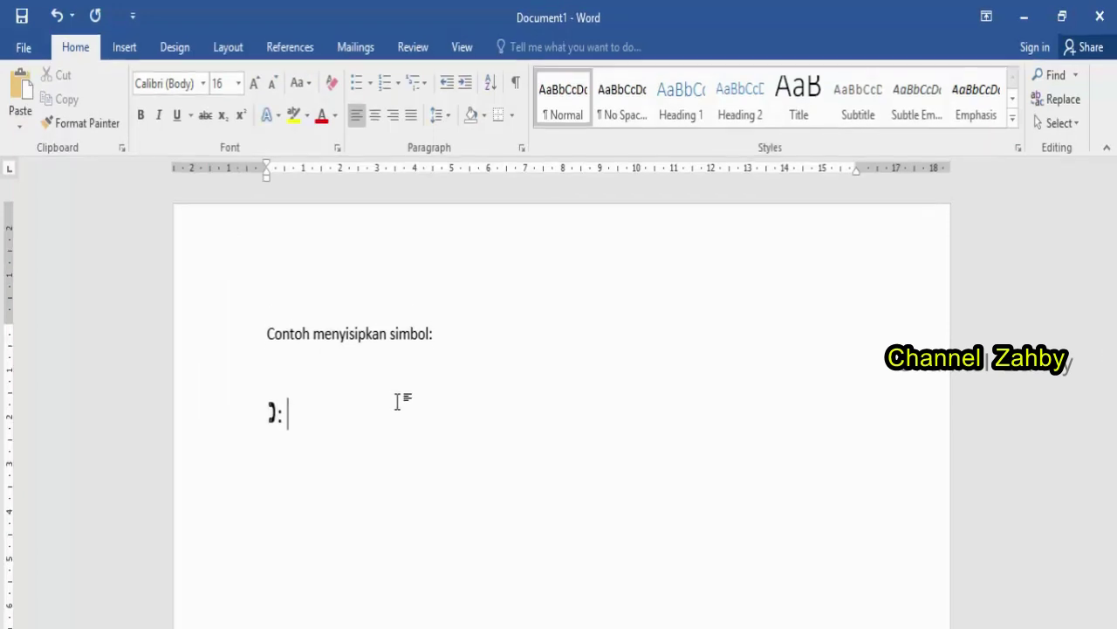
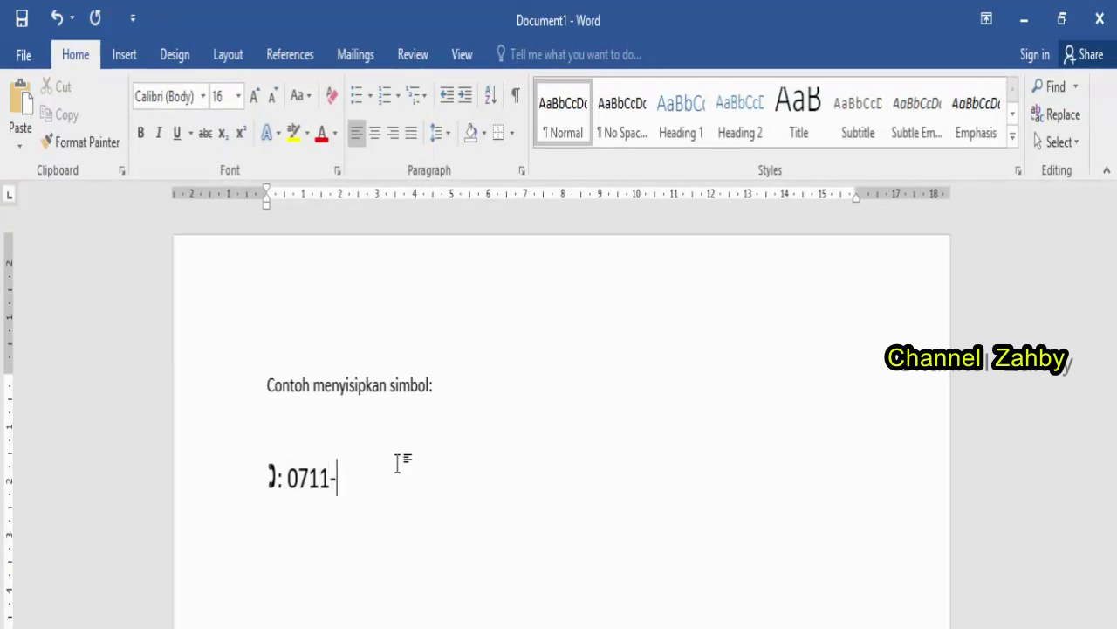
key(Return)
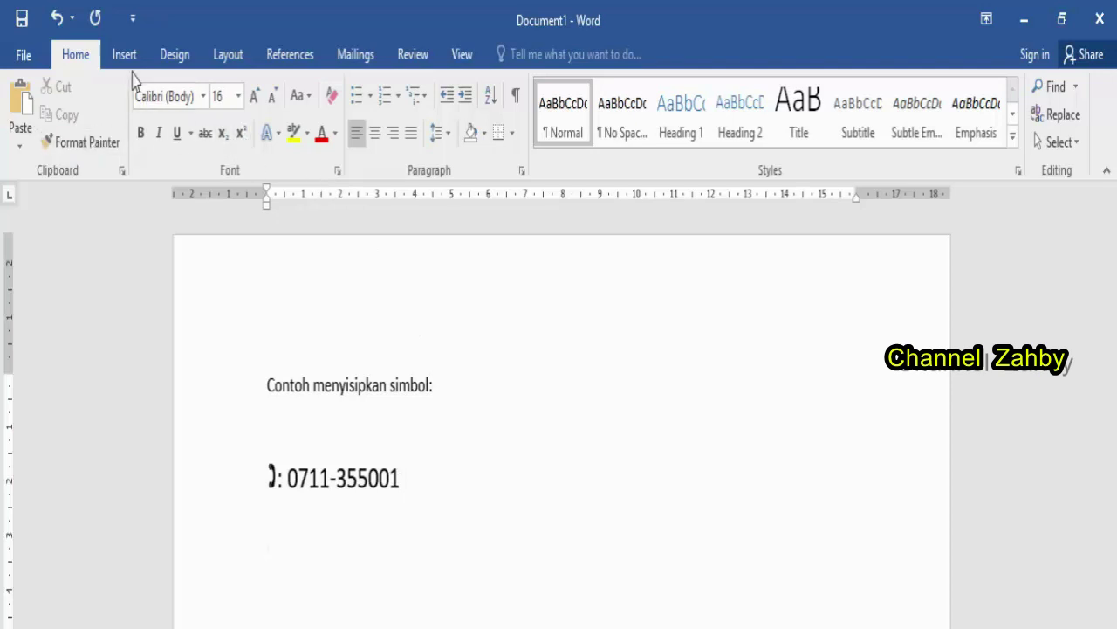
- Insert the Wingdings 2 telephone symbol at the start of the new line
click(125, 59)
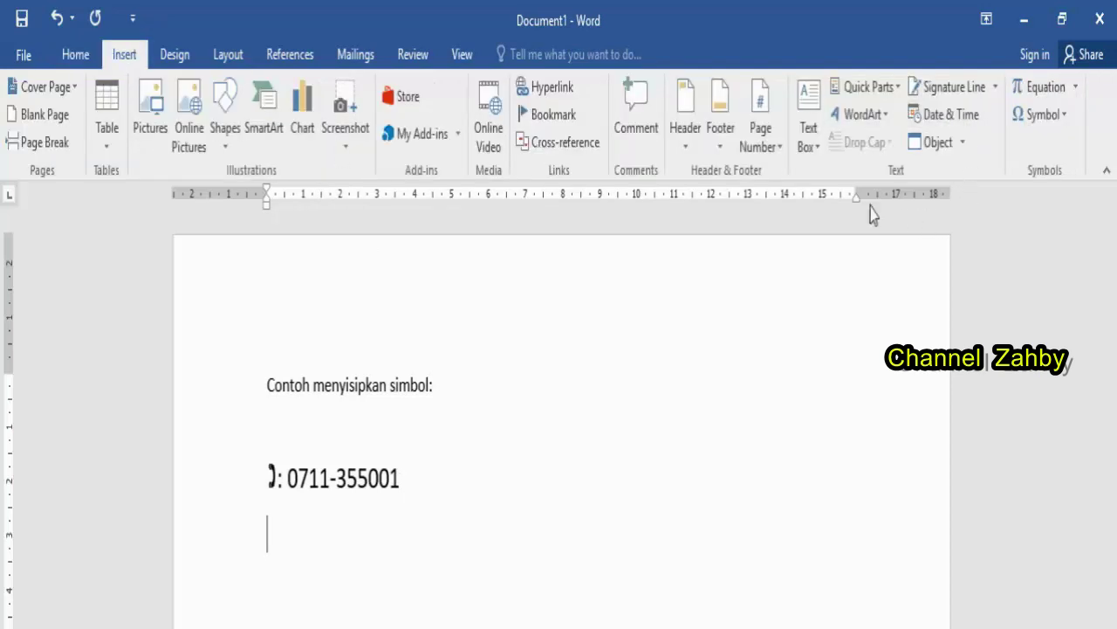
click(1063, 122)
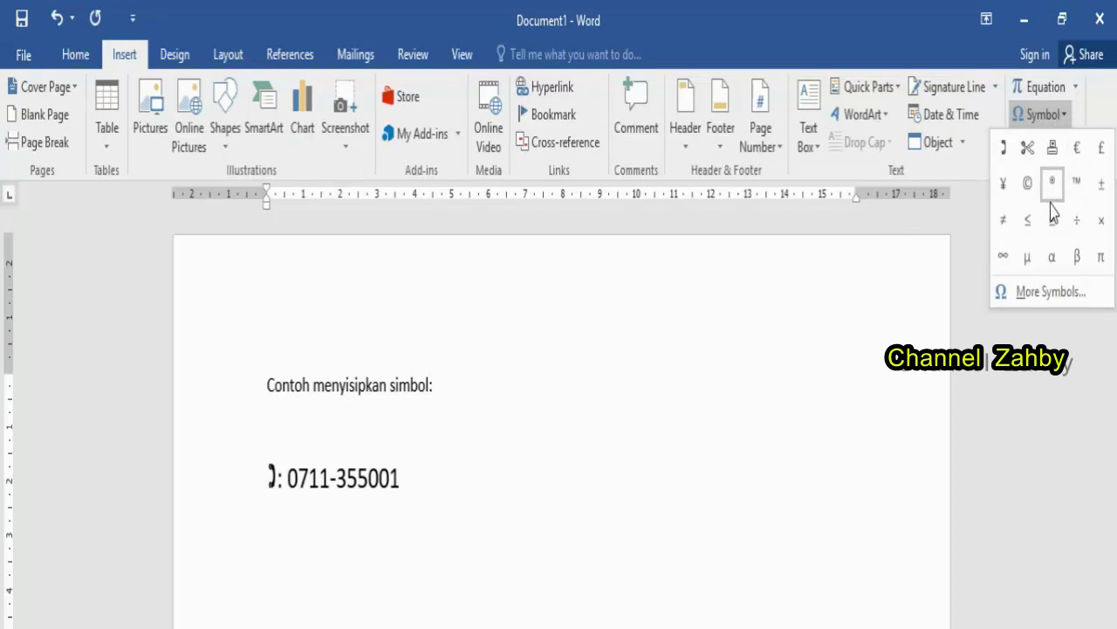
click(1048, 292)
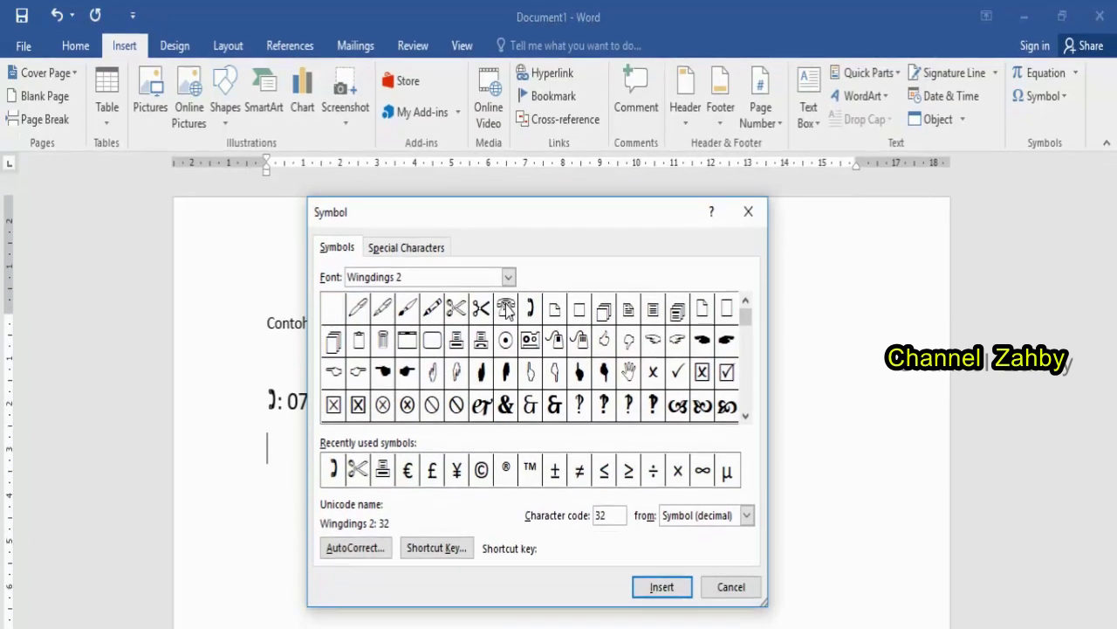
click(506, 309)
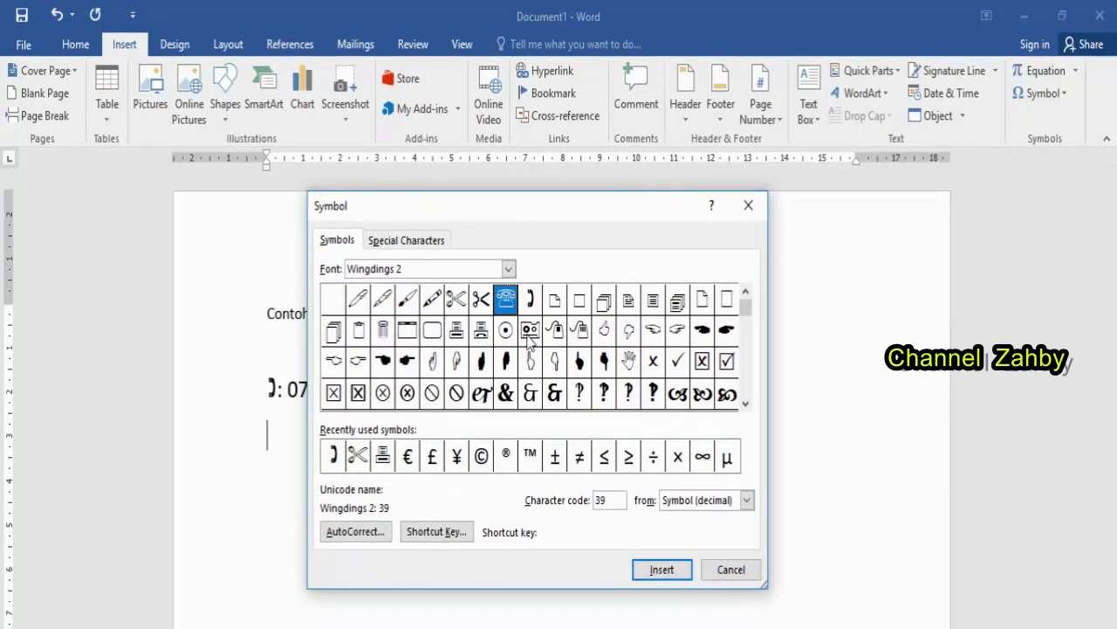
click(662, 570)
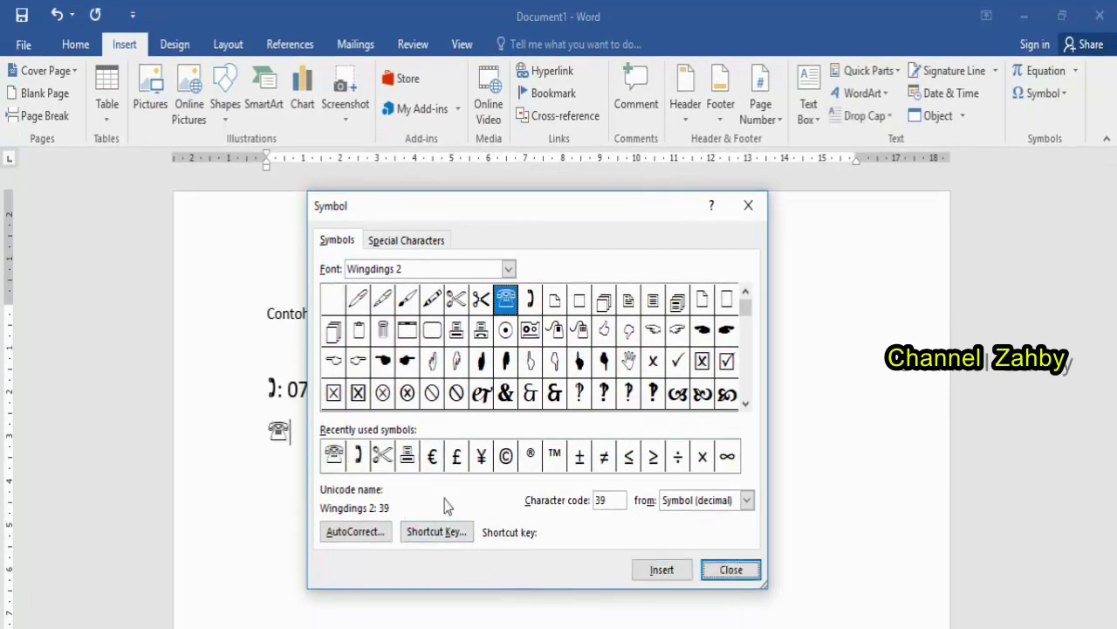
click(737, 572)
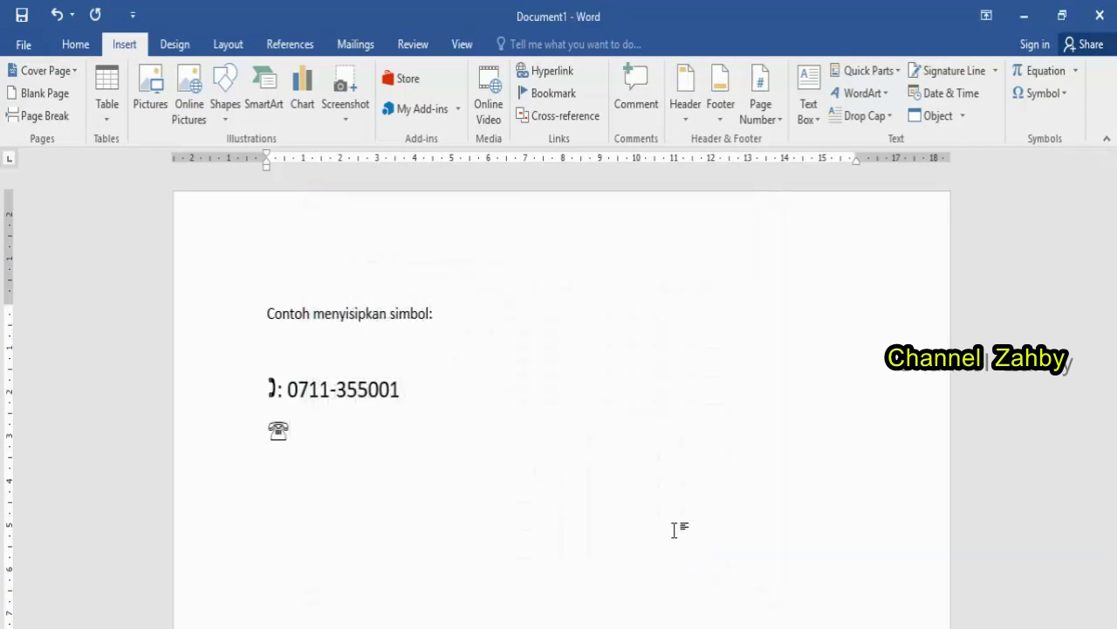
- Enlarge the font, type the second phone number after the symbol, and start a new line
key(ctrl+shift+period)
text(11)
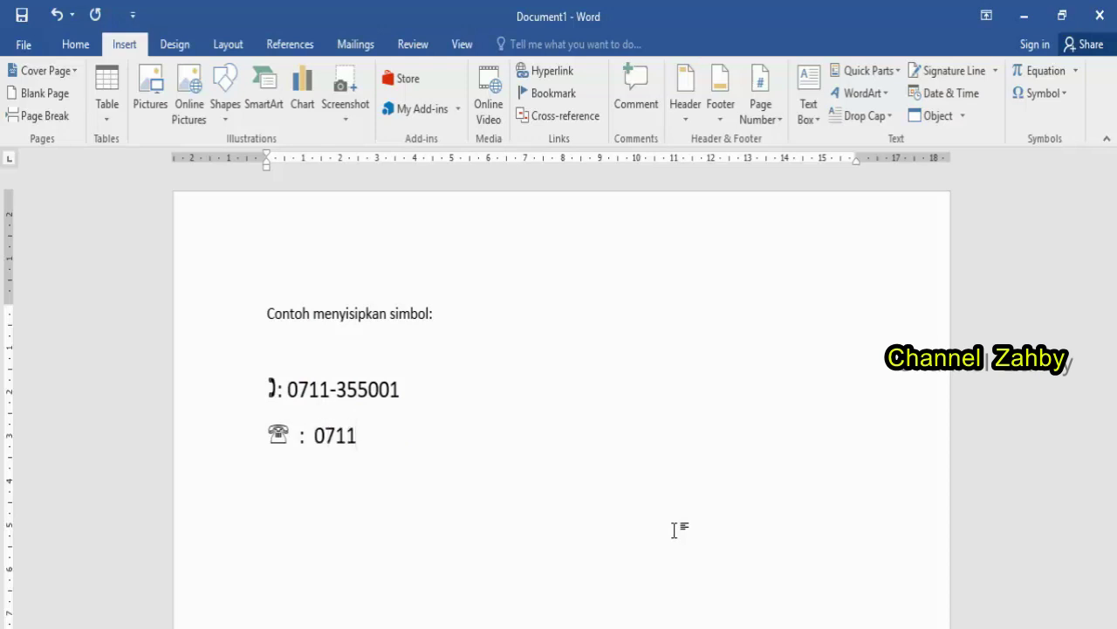
text(-111)
text(11)
key(Return)
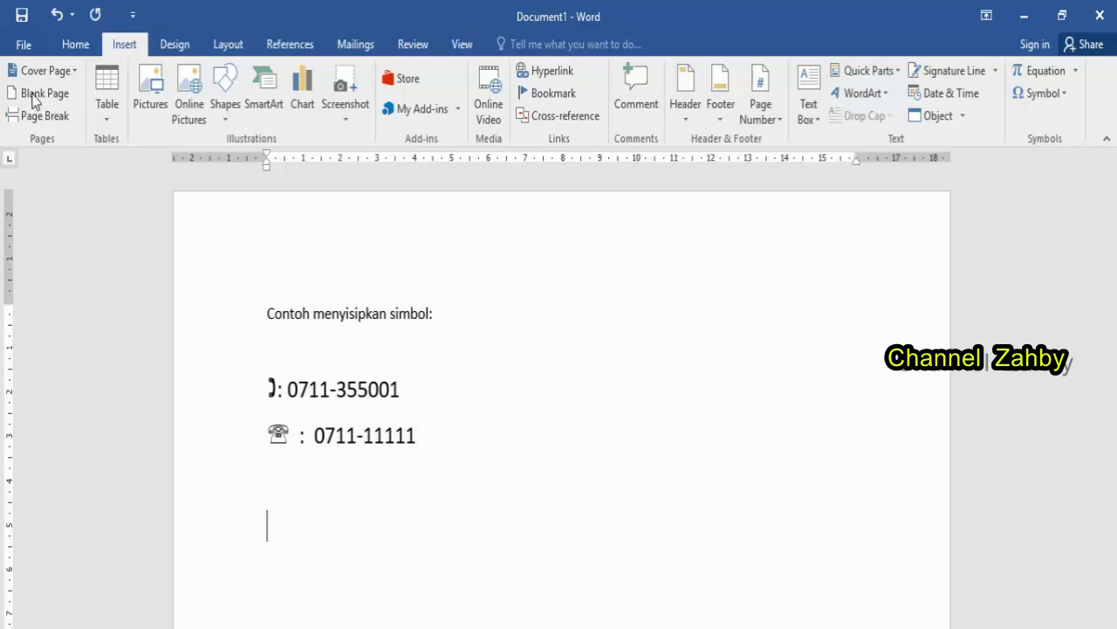
- Find and insert the Wingdings 2 pointing-hand symbol (code 69) on the new line
click(1064, 94)
click(1052, 236)
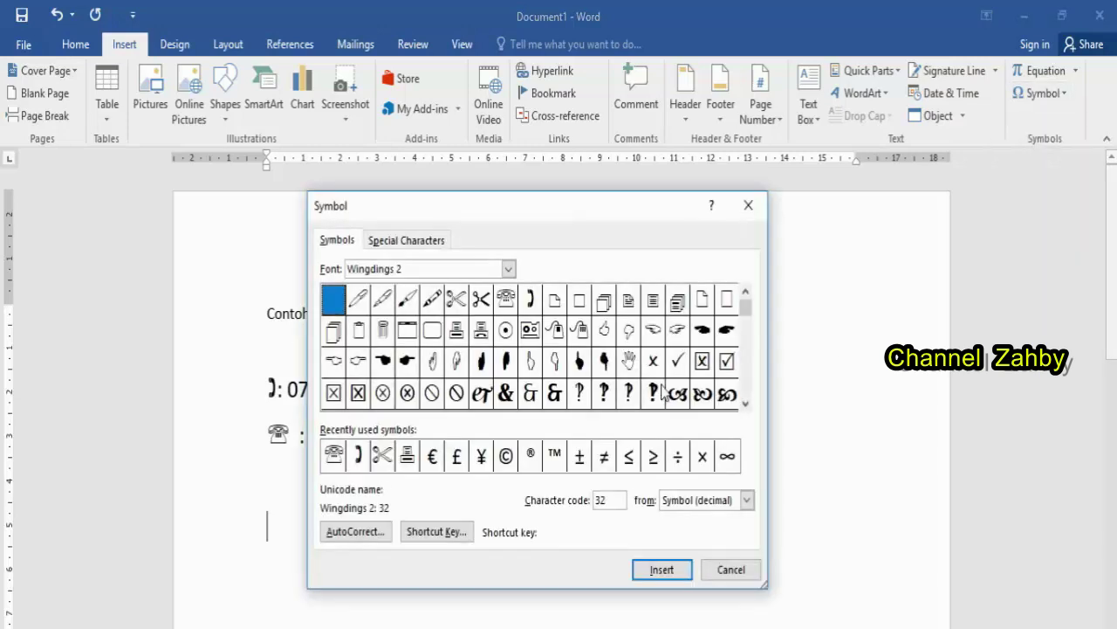
click(746, 404)
click(747, 403)
click(746, 404)
click(746, 403)
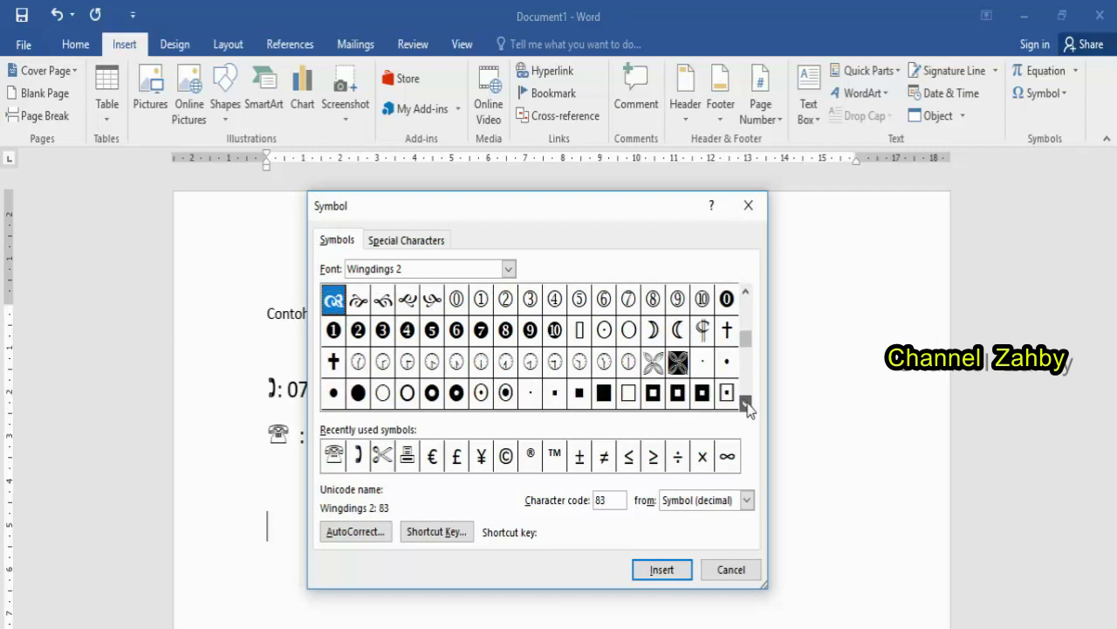
click(746, 404)
click(747, 403)
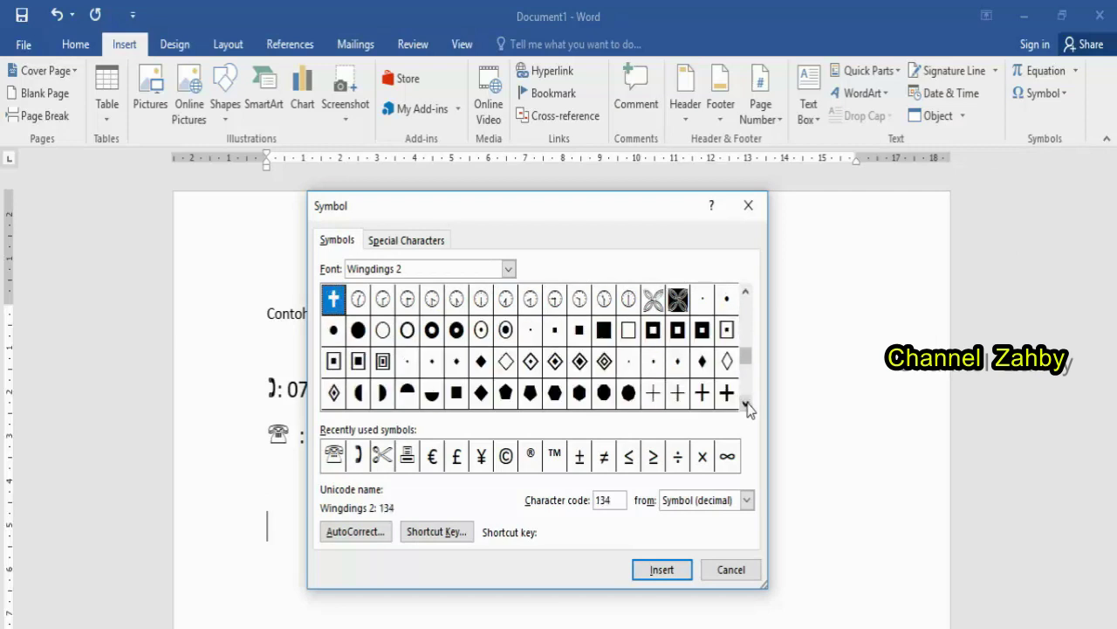
click(746, 404)
click(746, 403)
click(747, 403)
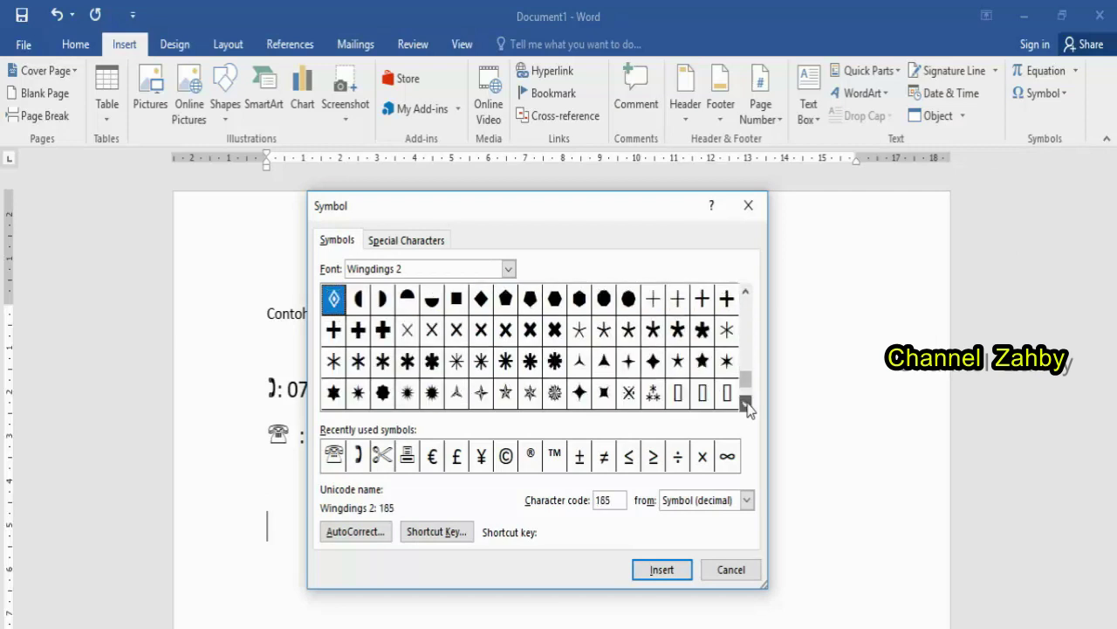
click(746, 403)
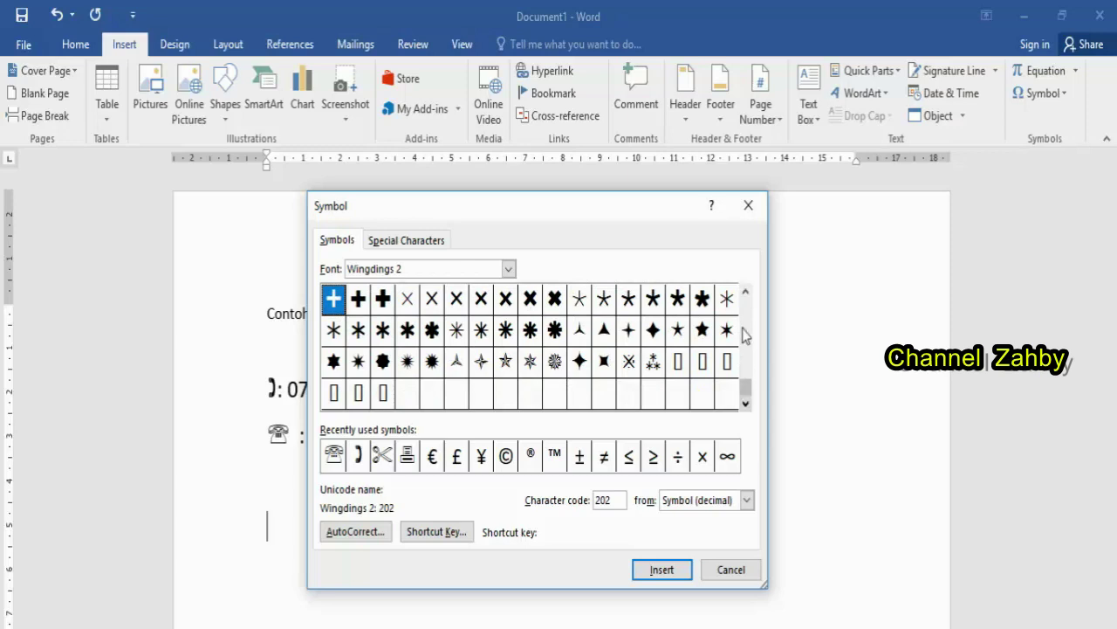
click(747, 294)
click(747, 294)
click(747, 294)
click(746, 294)
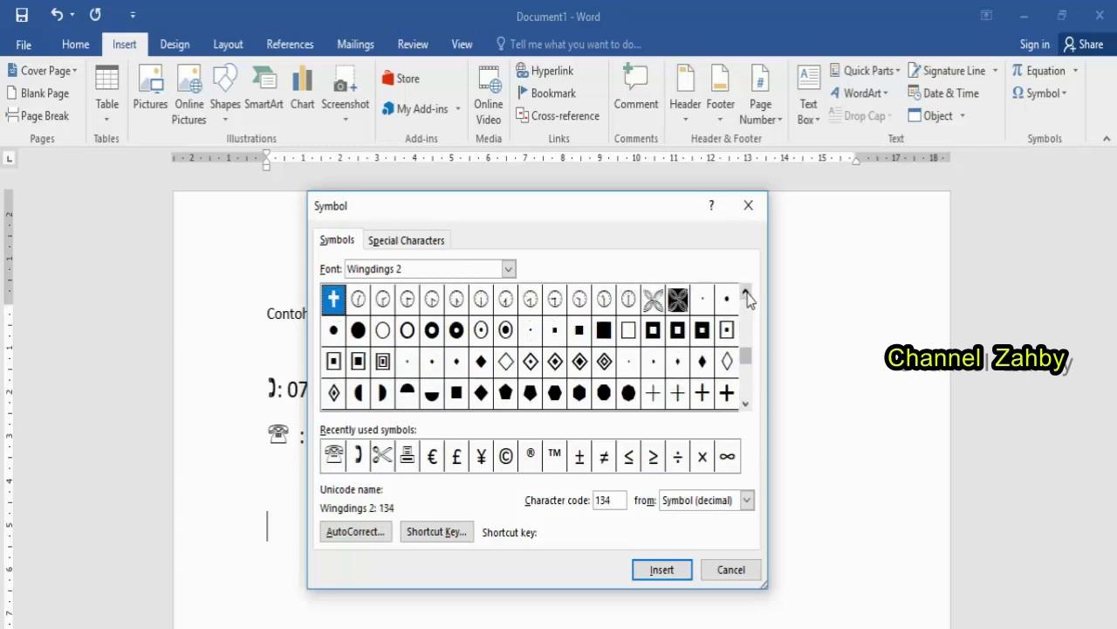
click(746, 294)
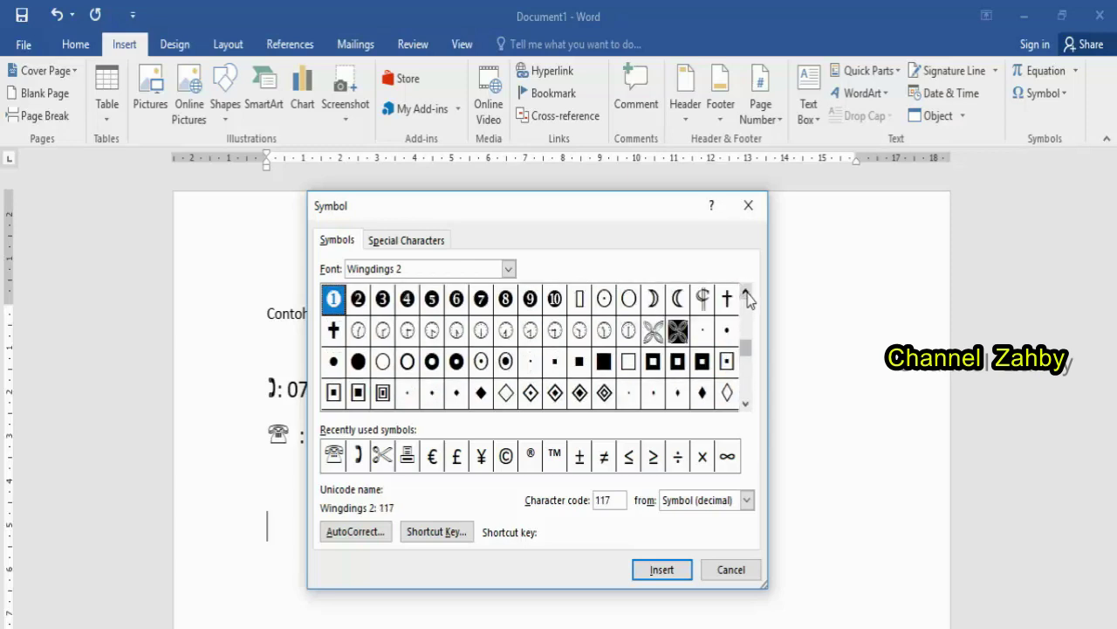
click(744, 405)
click(745, 404)
click(744, 404)
click(745, 405)
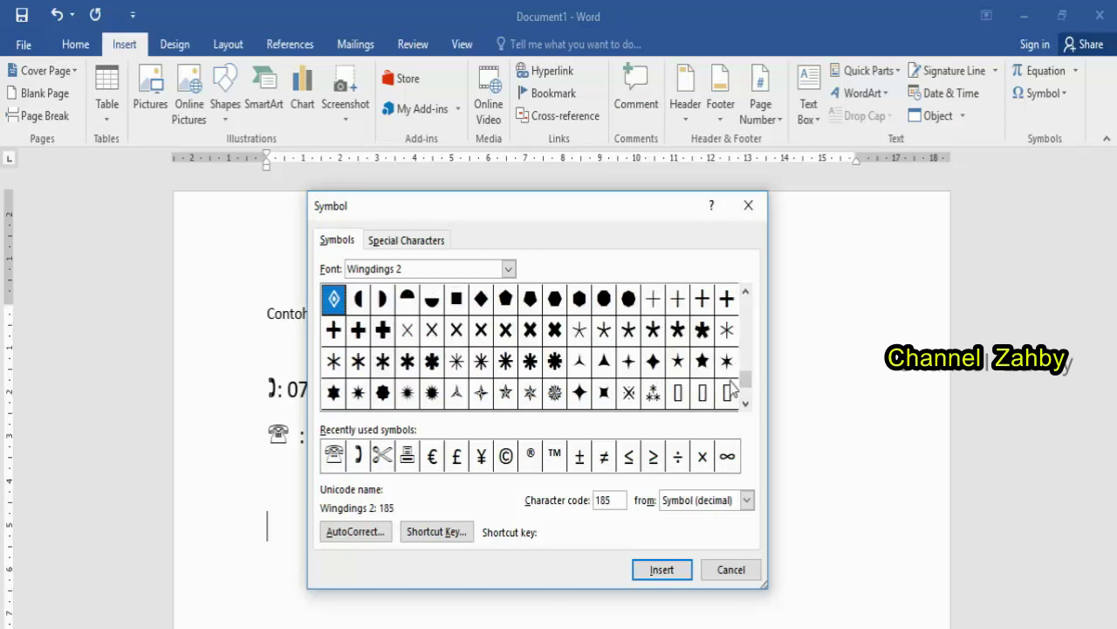
drag(745, 379, 747, 301)
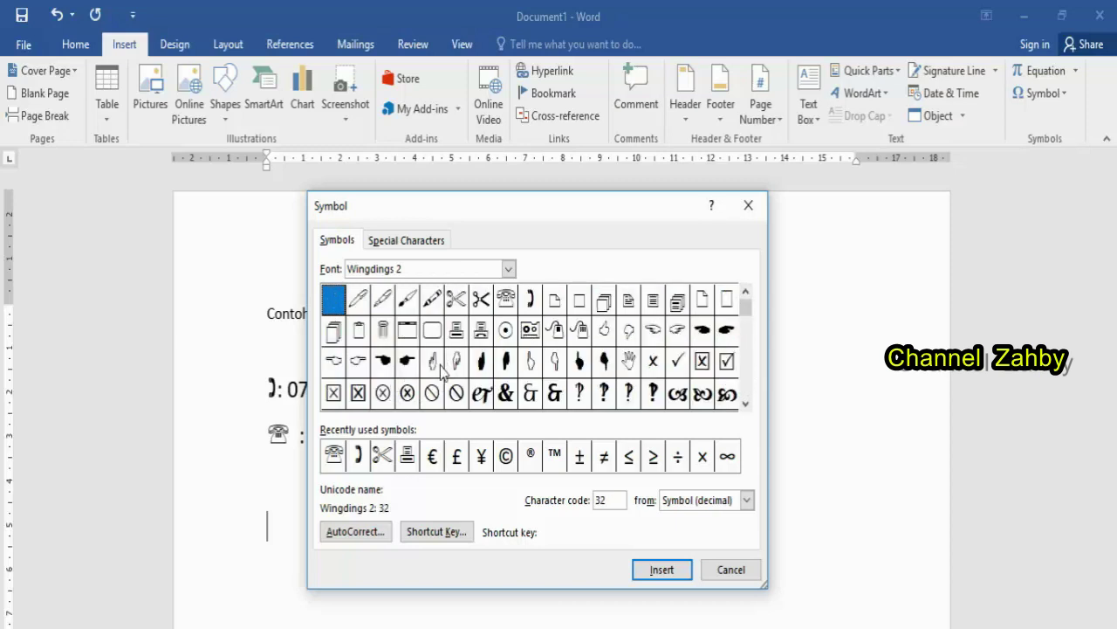
click(407, 361)
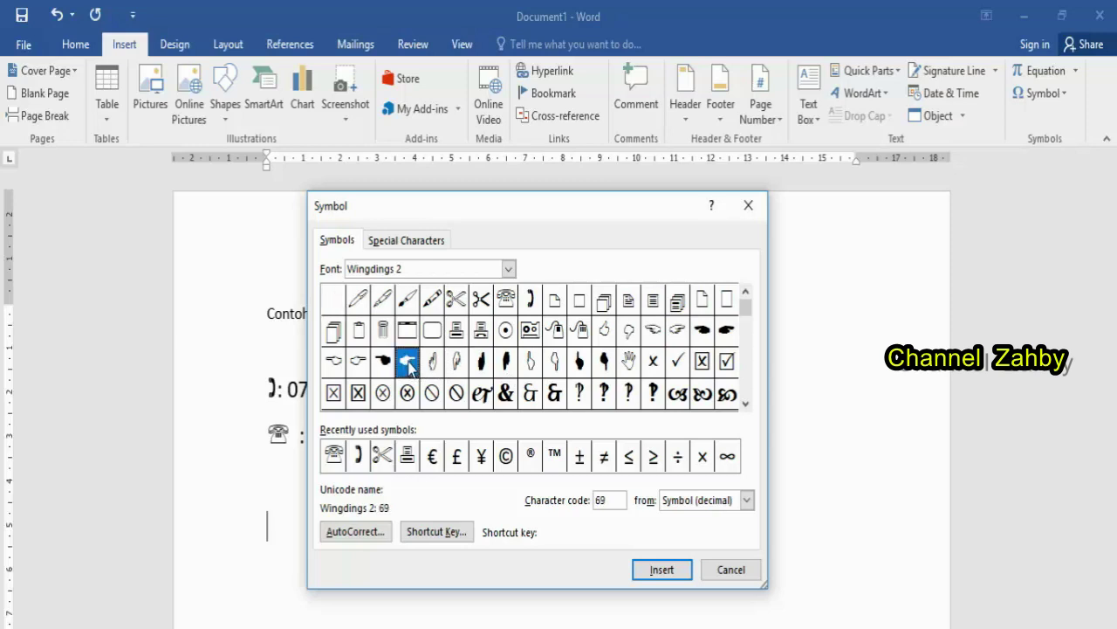
click(749, 573)
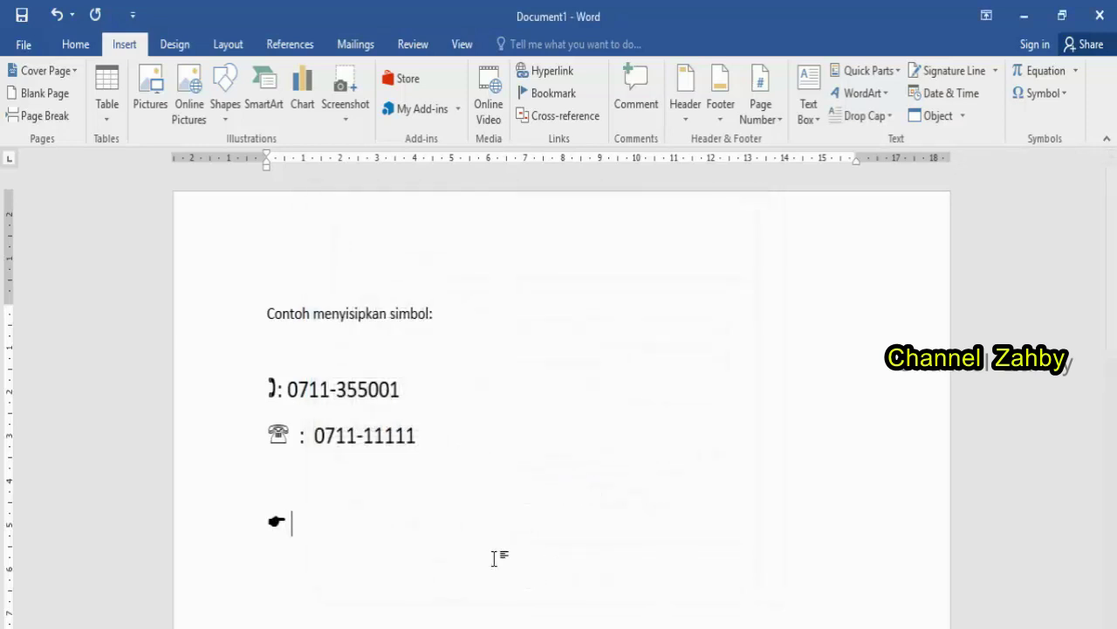
- On a new line, insert the built-in Quadratic Formula equation
key(Return)
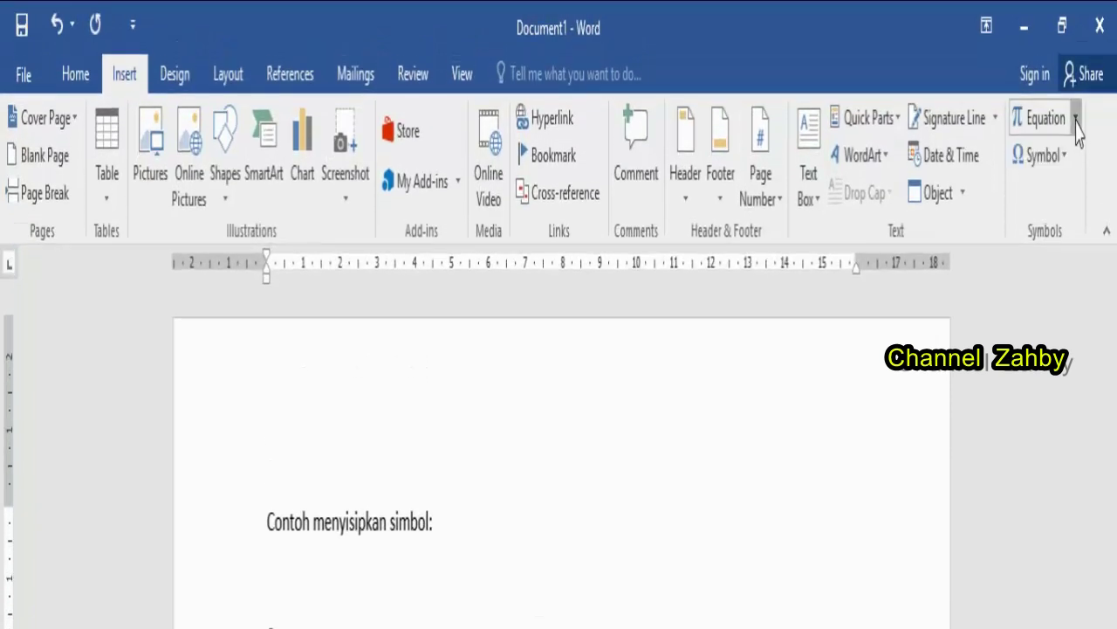
click(1075, 118)
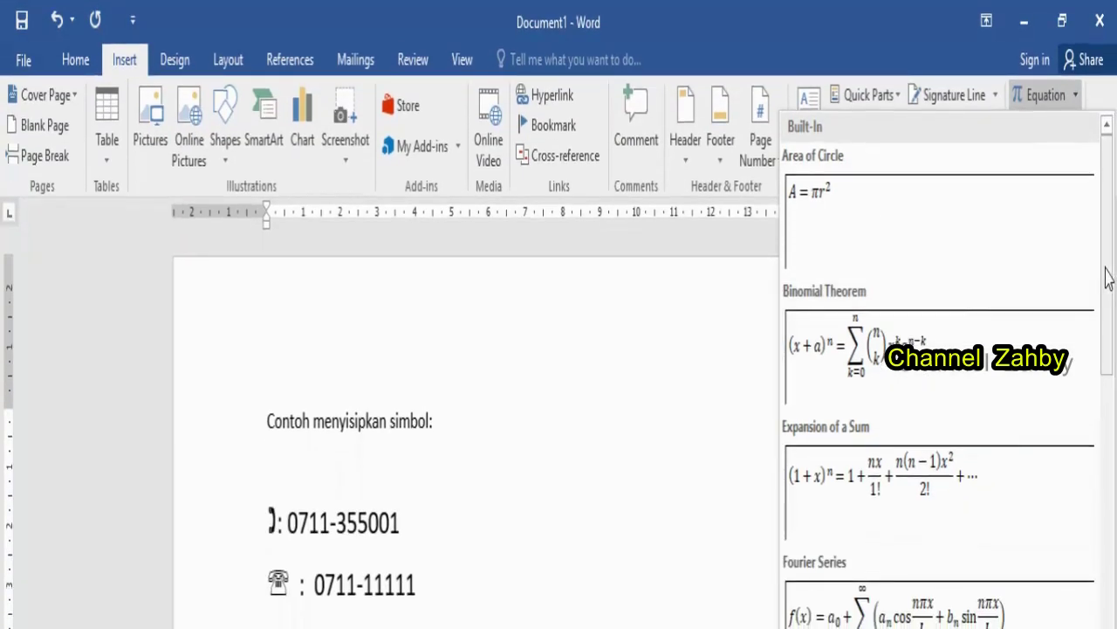
drag(1107, 267, 1113, 393)
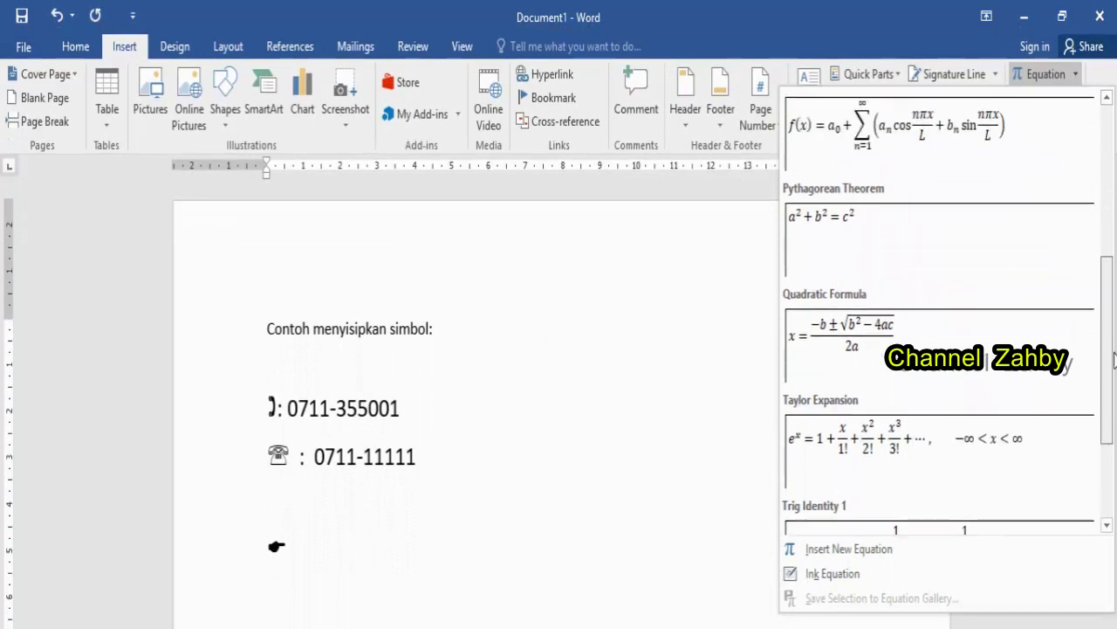
click(832, 290)
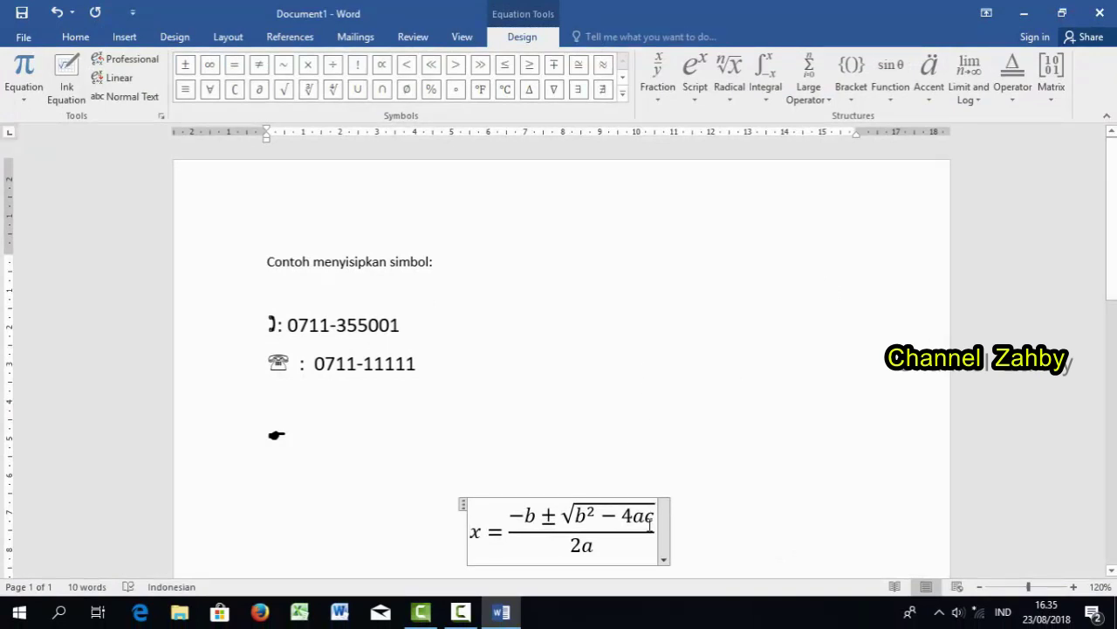
- Left-align the quadratic formula equation
key(End)
click(674, 542)
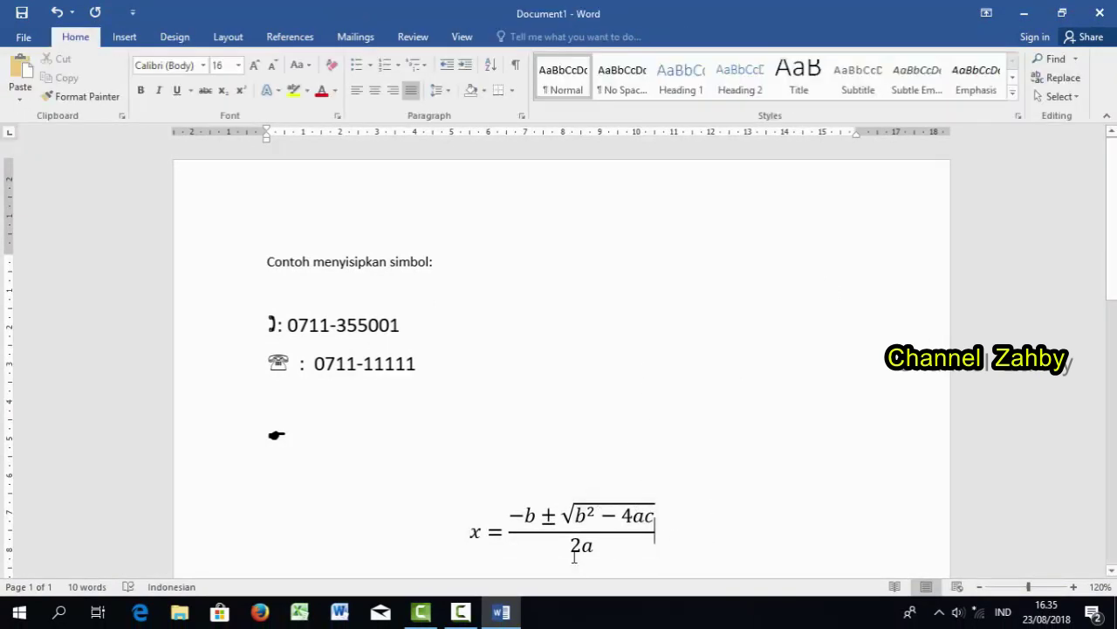
click(565, 562)
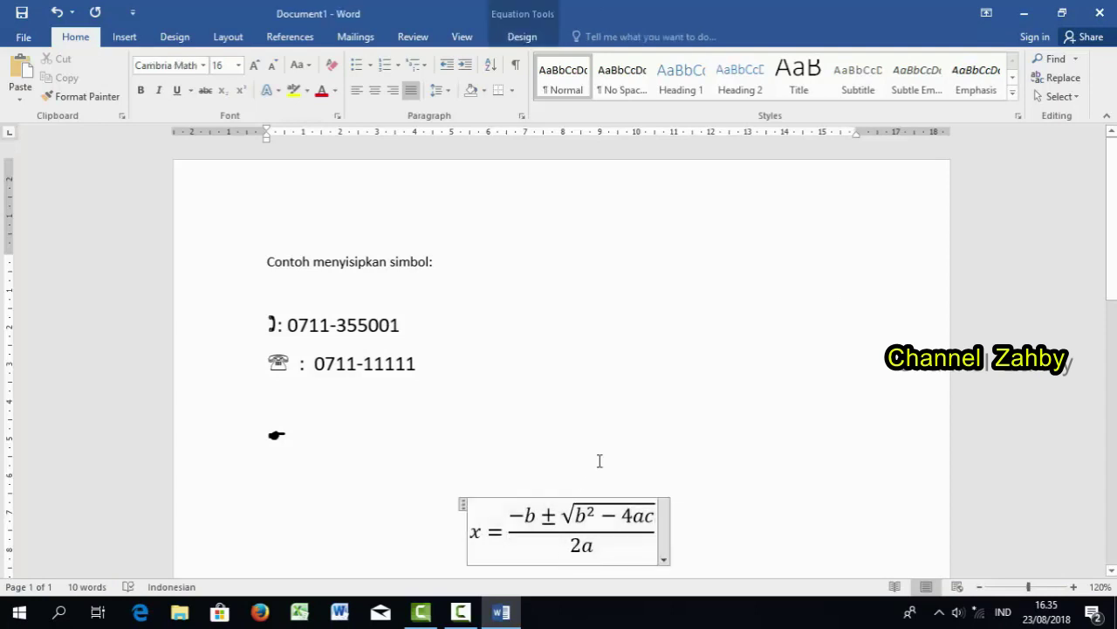
click(463, 504)
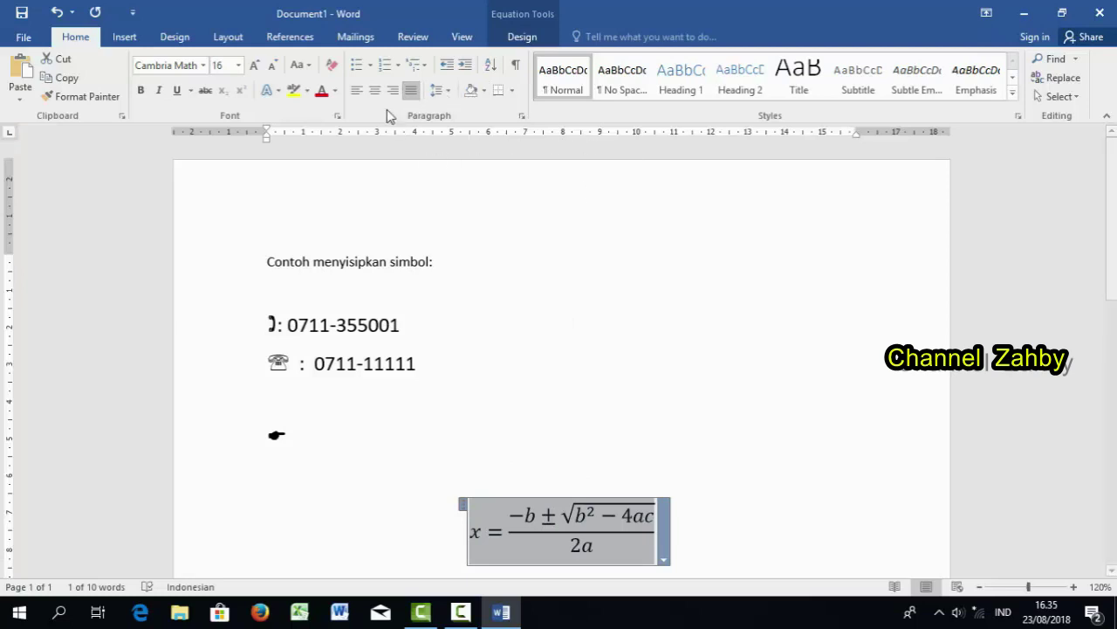
click(356, 90)
click(571, 482)
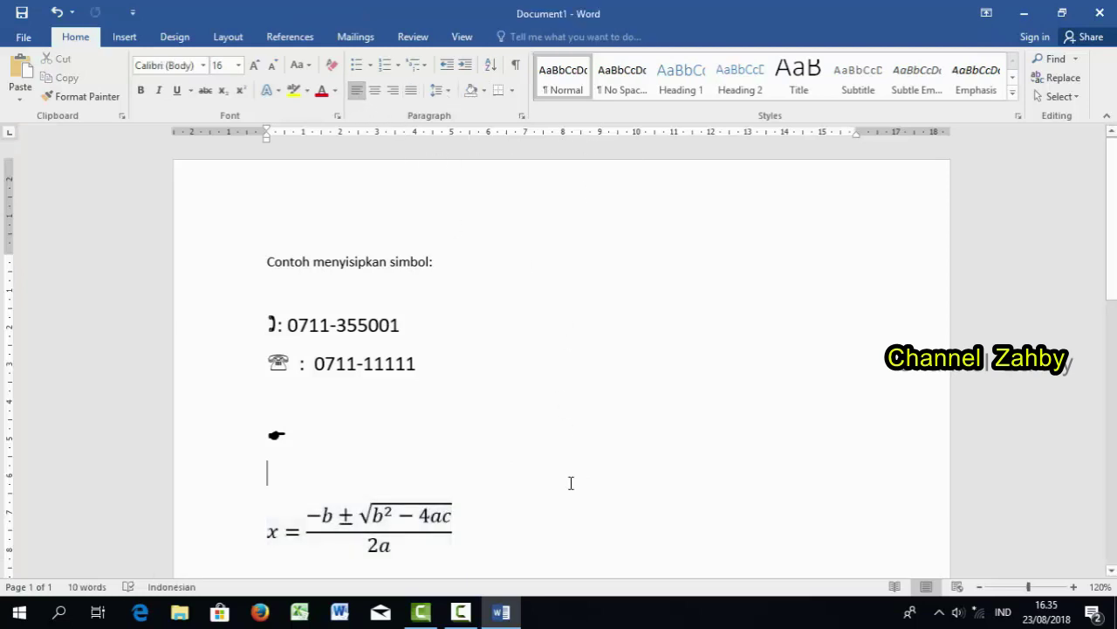
- Add an empty line beneath the quadratic formula
scroll(696, 463, down, 1)
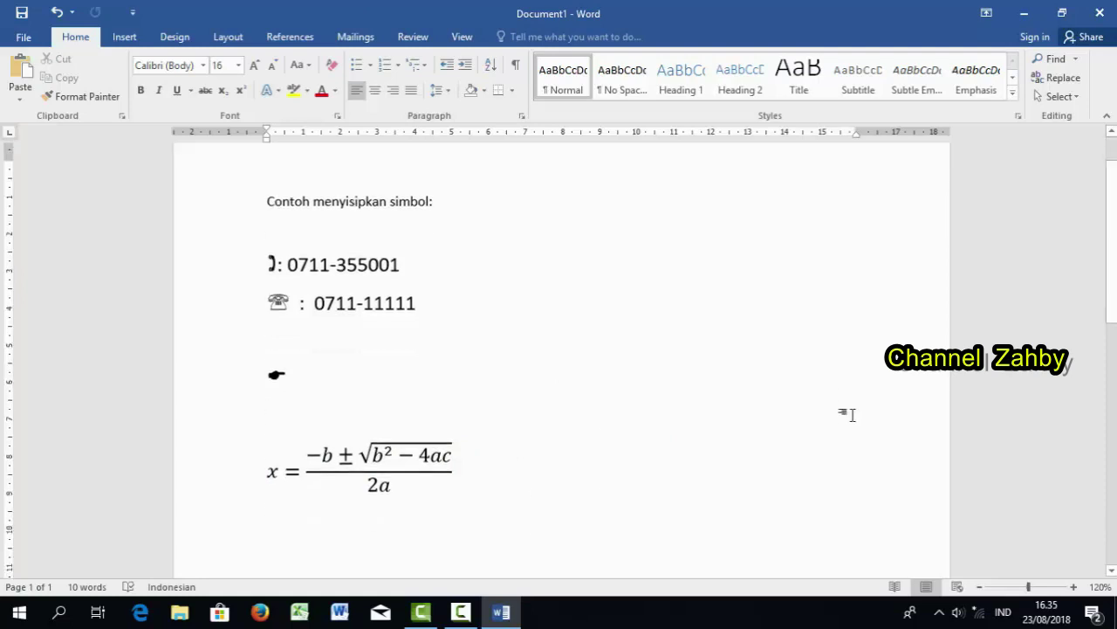
scroll(611, 436, down, 2)
key(Down)
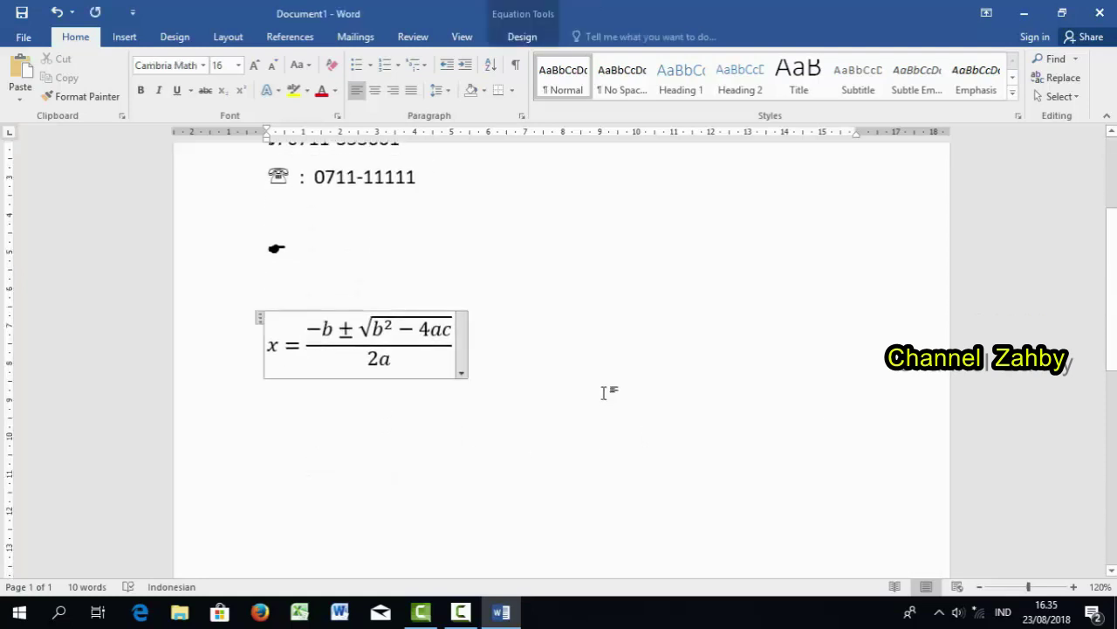
click(603, 392)
key(Return)
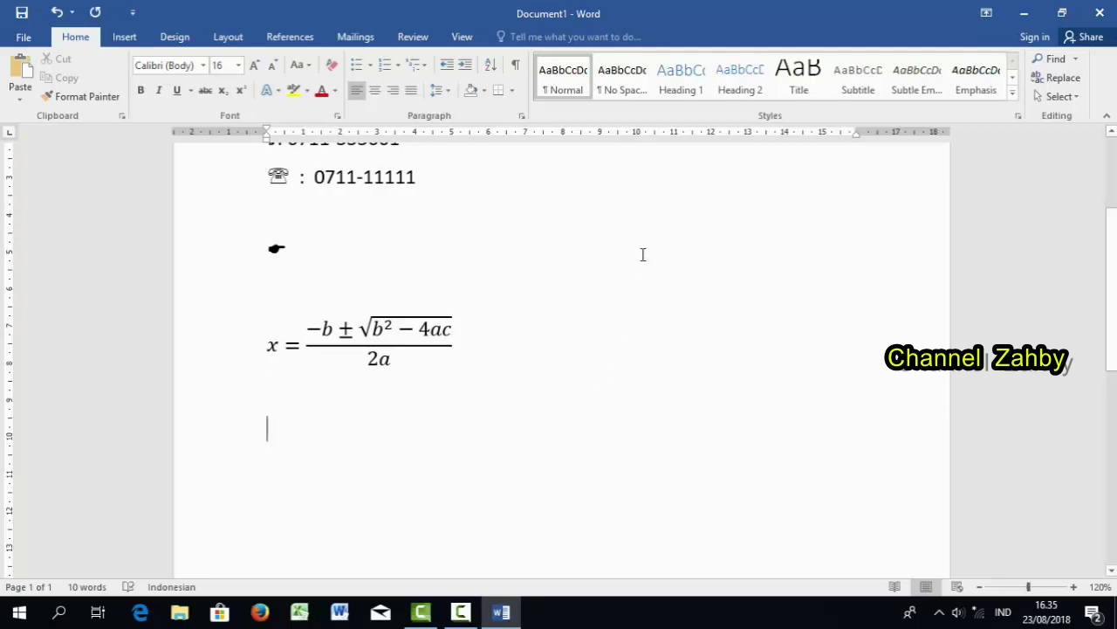
click(123, 39)
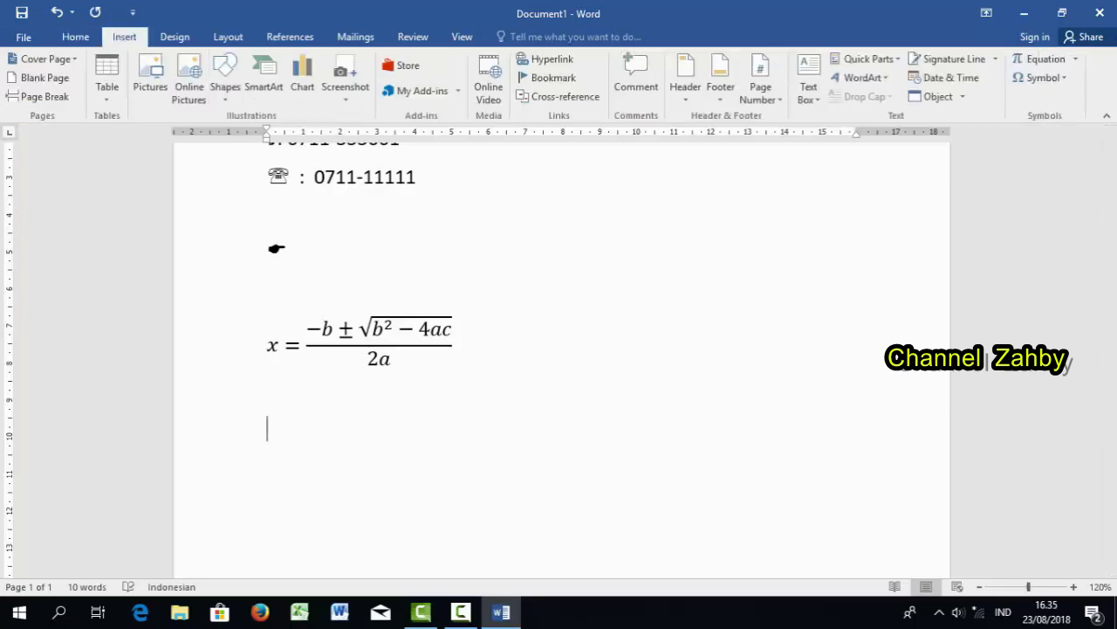
- Insert a new equation holding an empty stacked fraction below the quadratic formula
click(1076, 60)
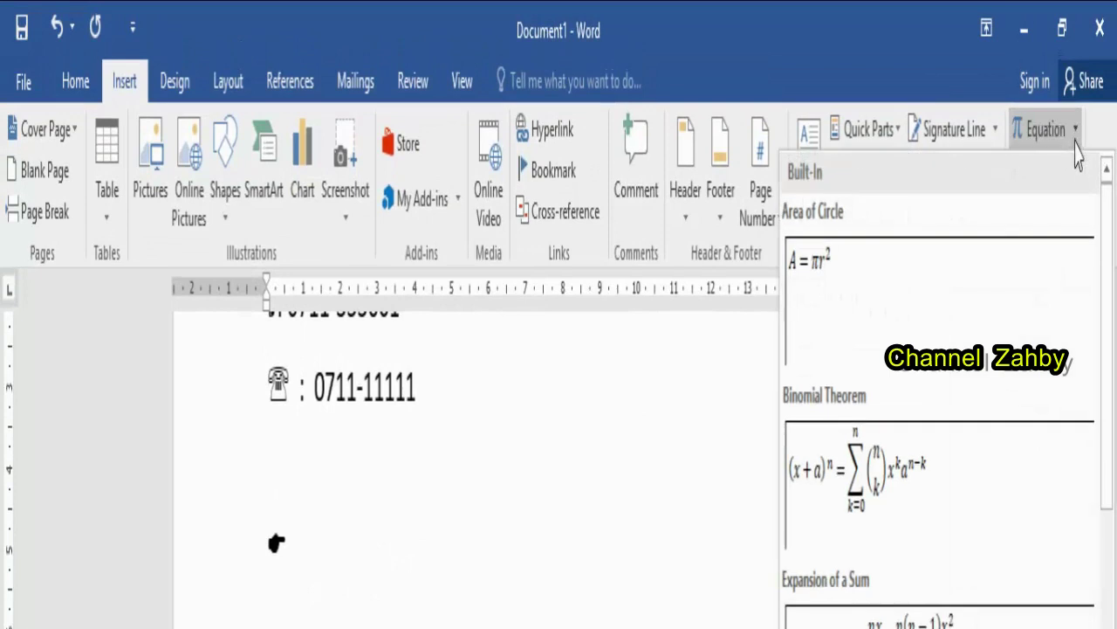
click(1077, 139)
click(1047, 131)
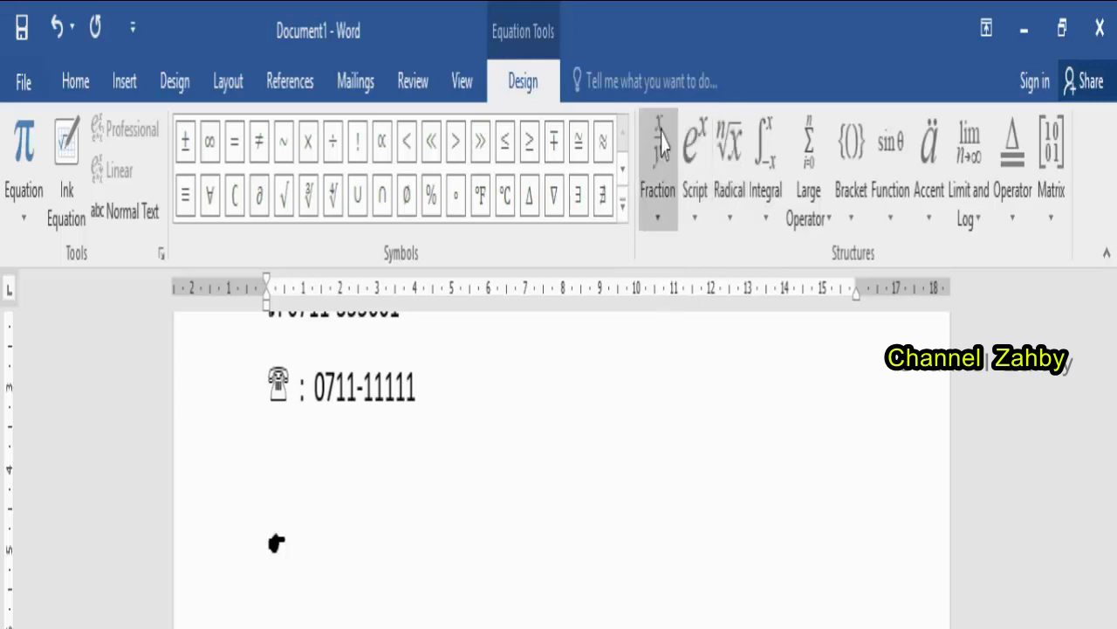
click(661, 142)
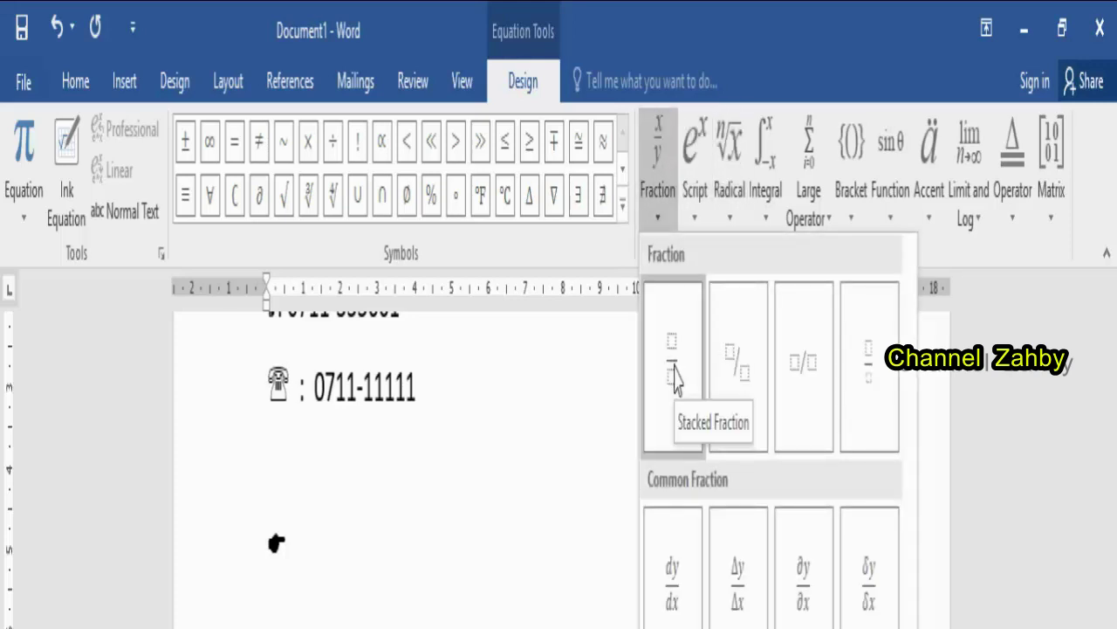
click(675, 378)
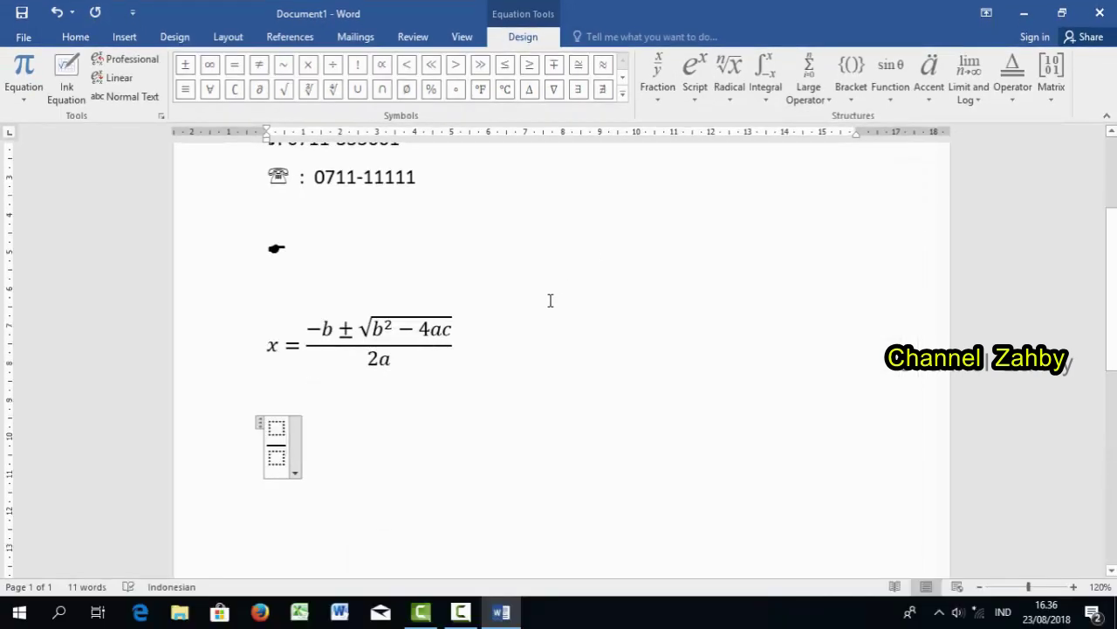
key(Up)
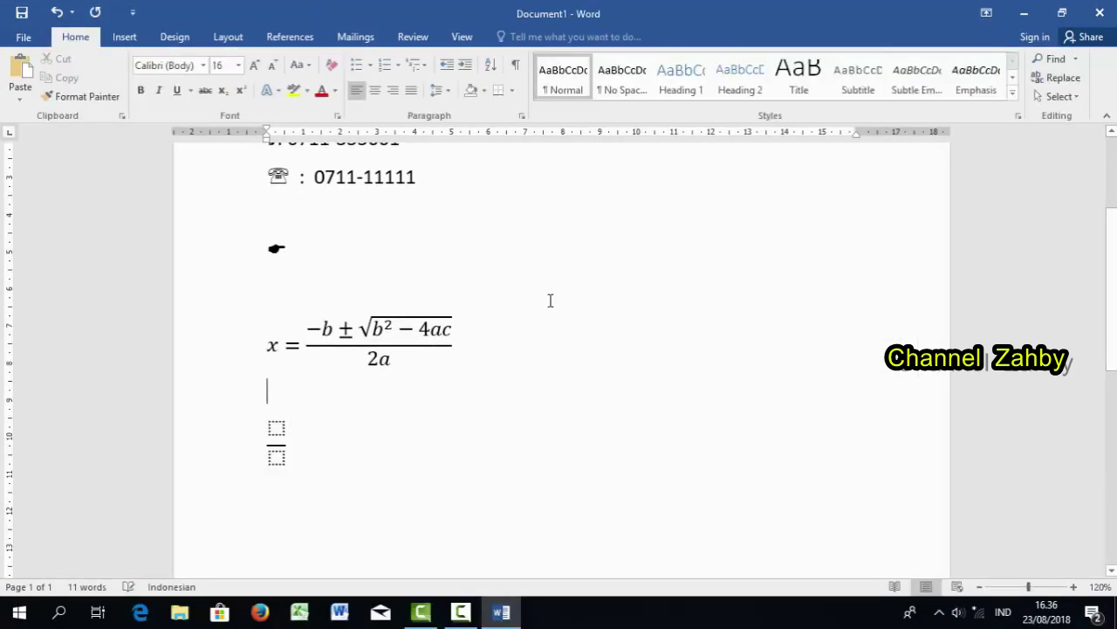
click(293, 433)
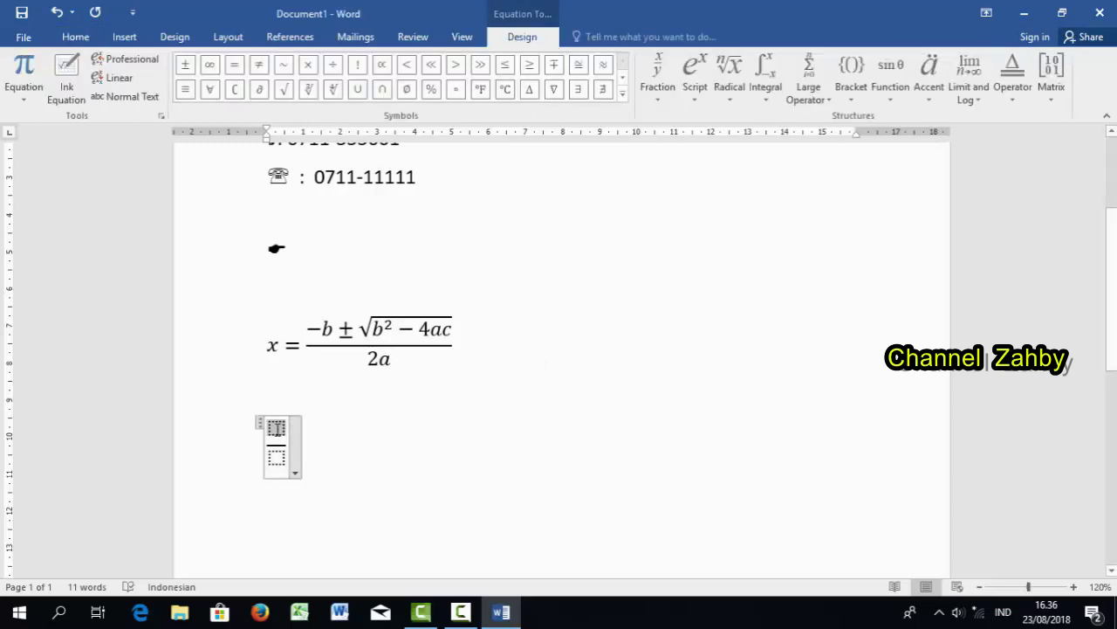
click(361, 429)
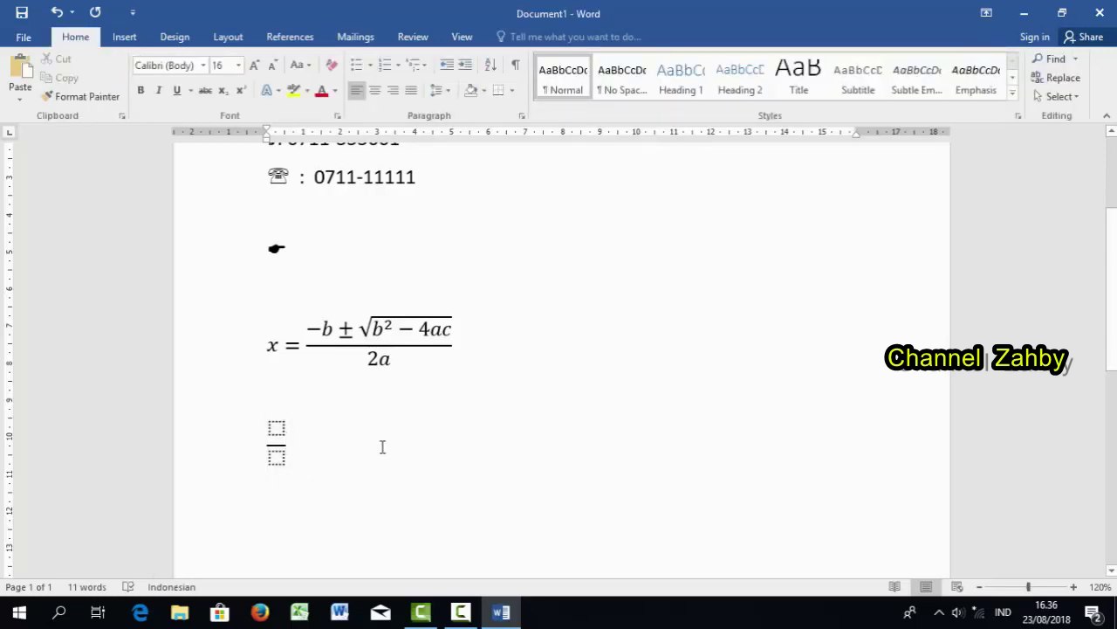
- Fill the first stacked fraction with 2 over 3 and add a plus sign
key(Down)
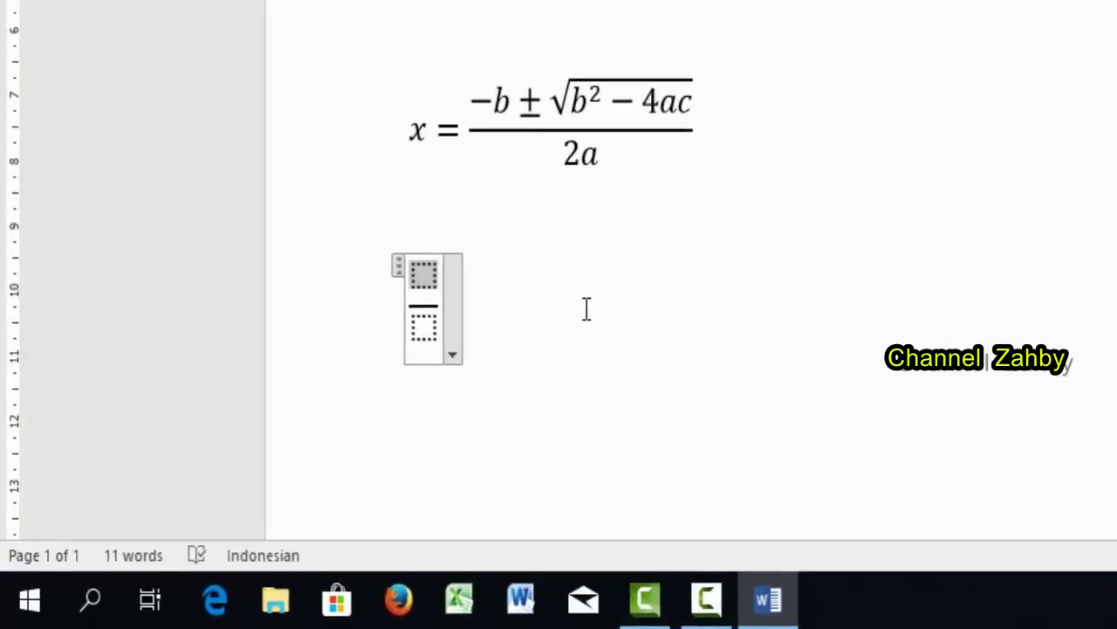
text(2)
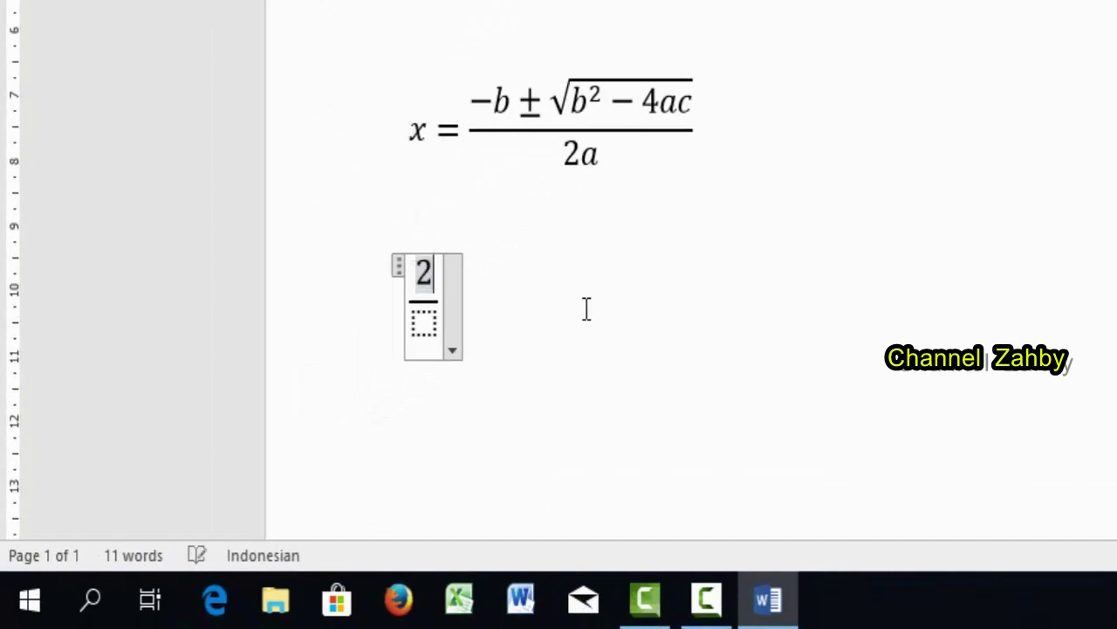
click(419, 324)
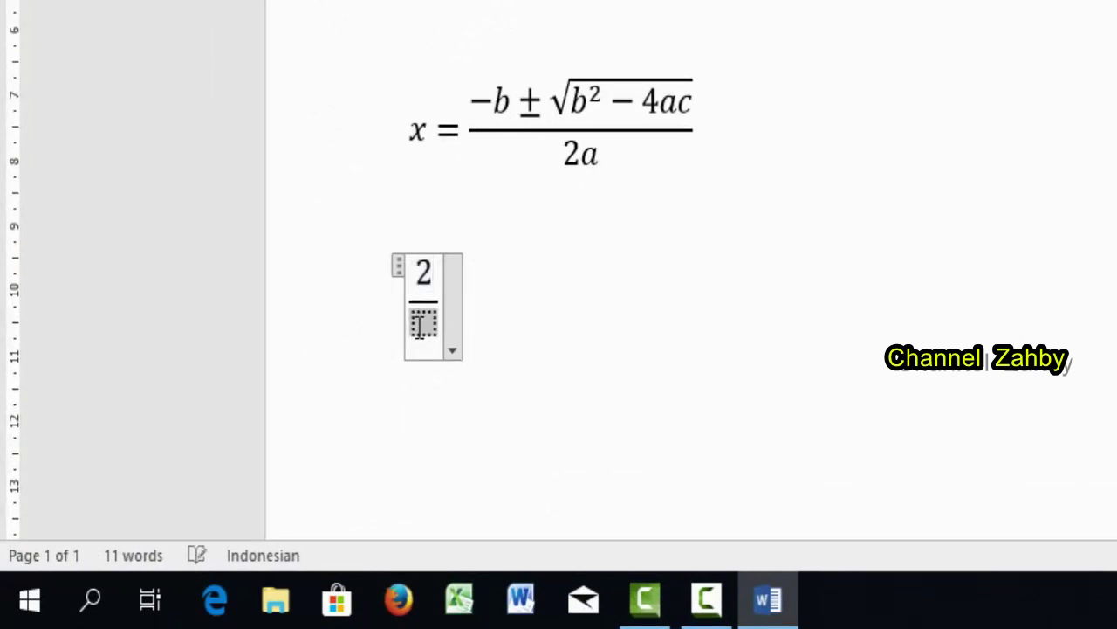
text(3)
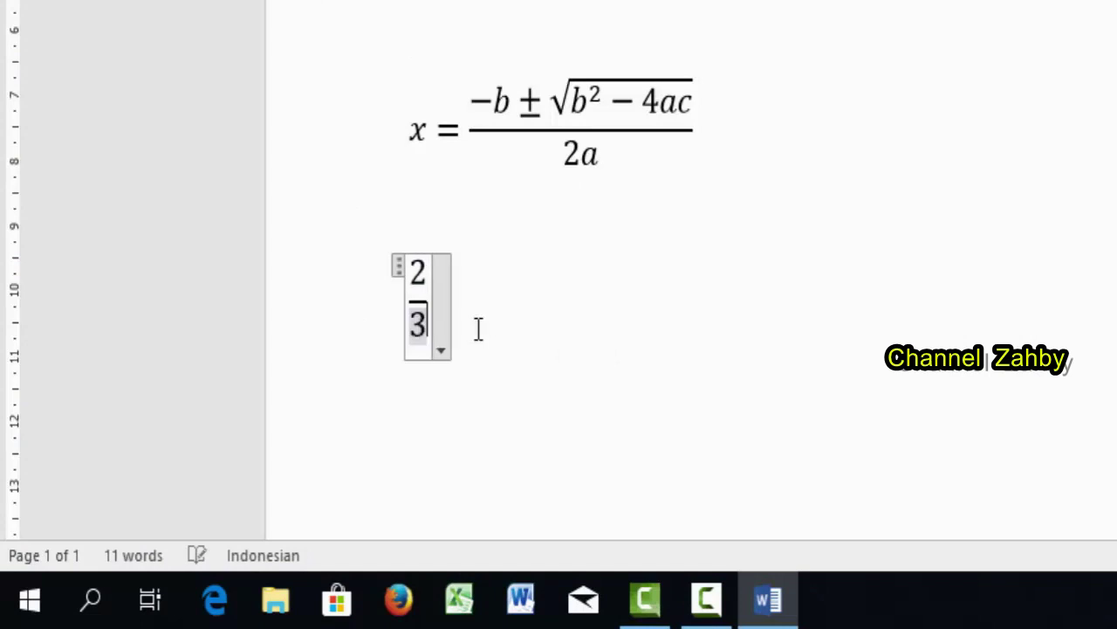
click(498, 312)
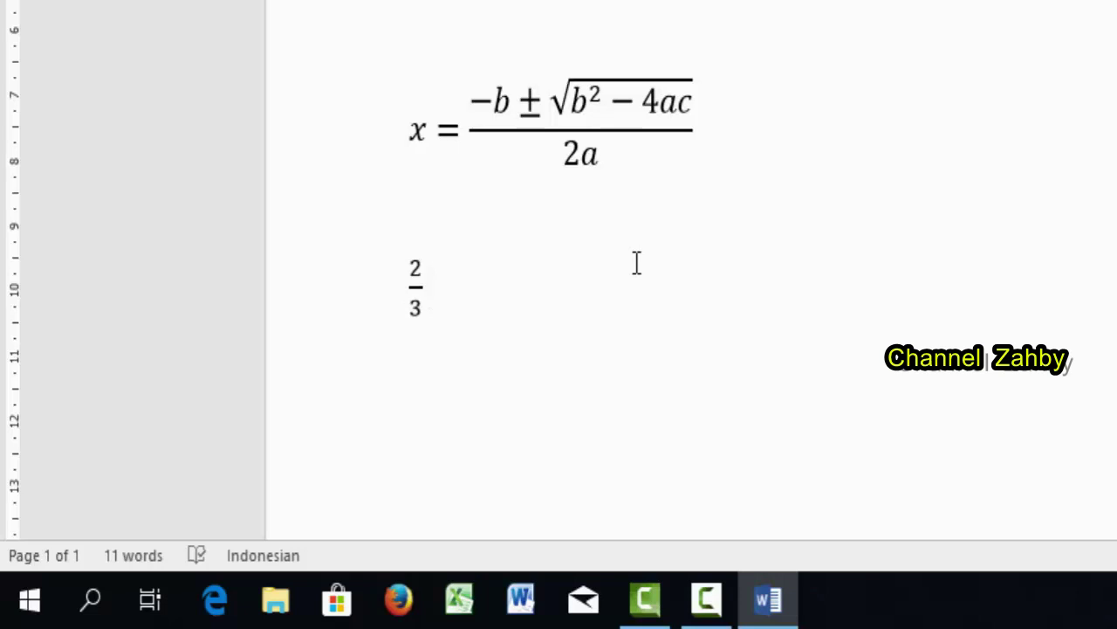
text(+)
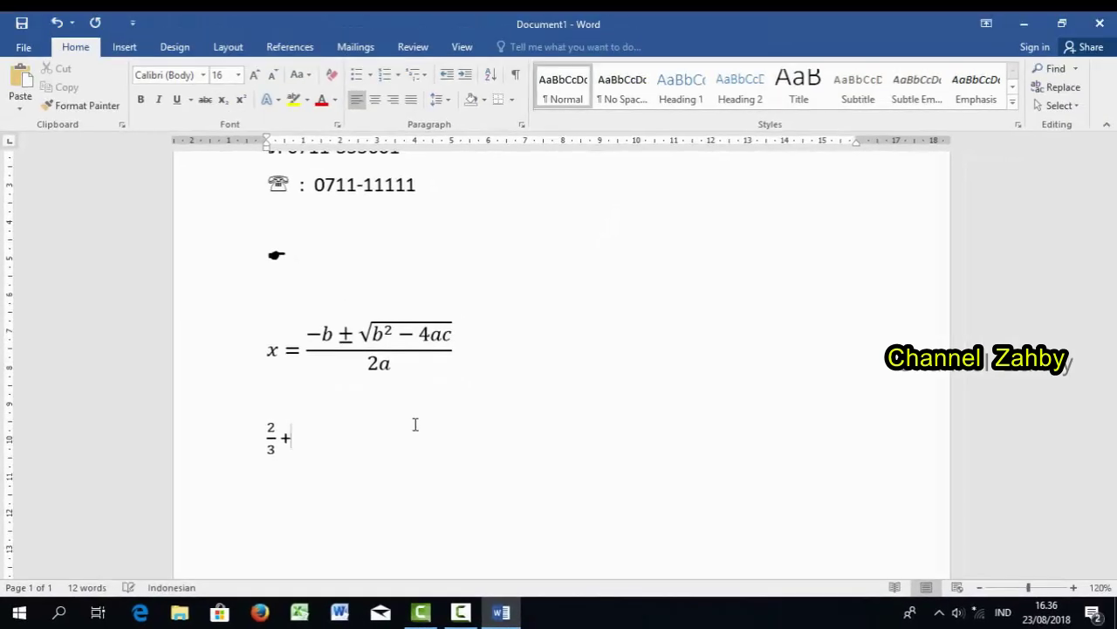
- Add a second stacked fraction 4/5 followed by '=', then start a new line
click(124, 47)
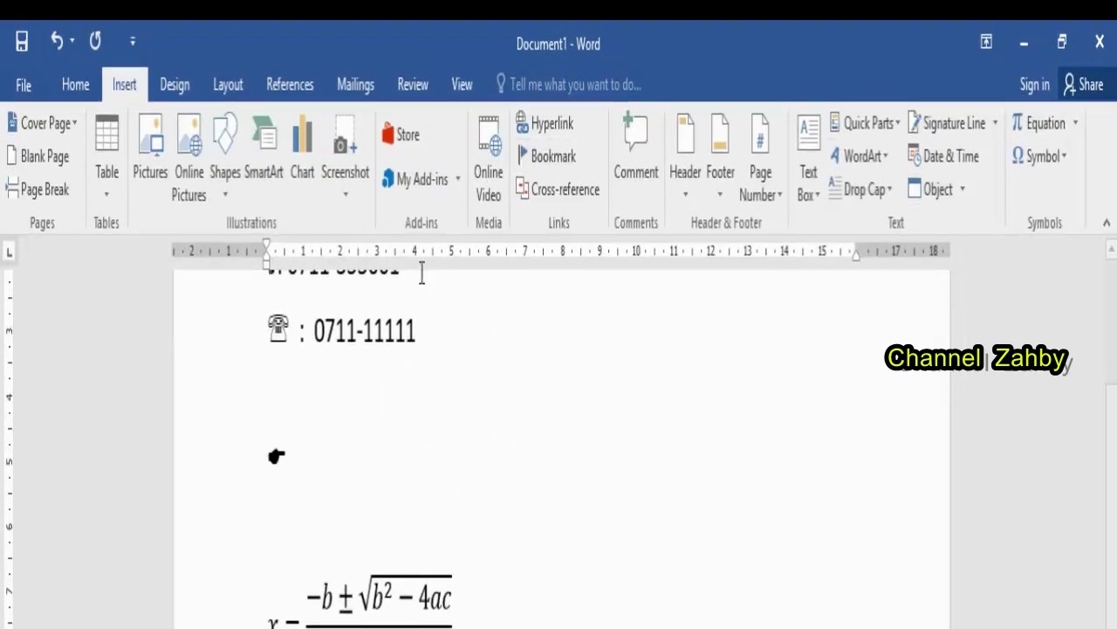
click(1042, 123)
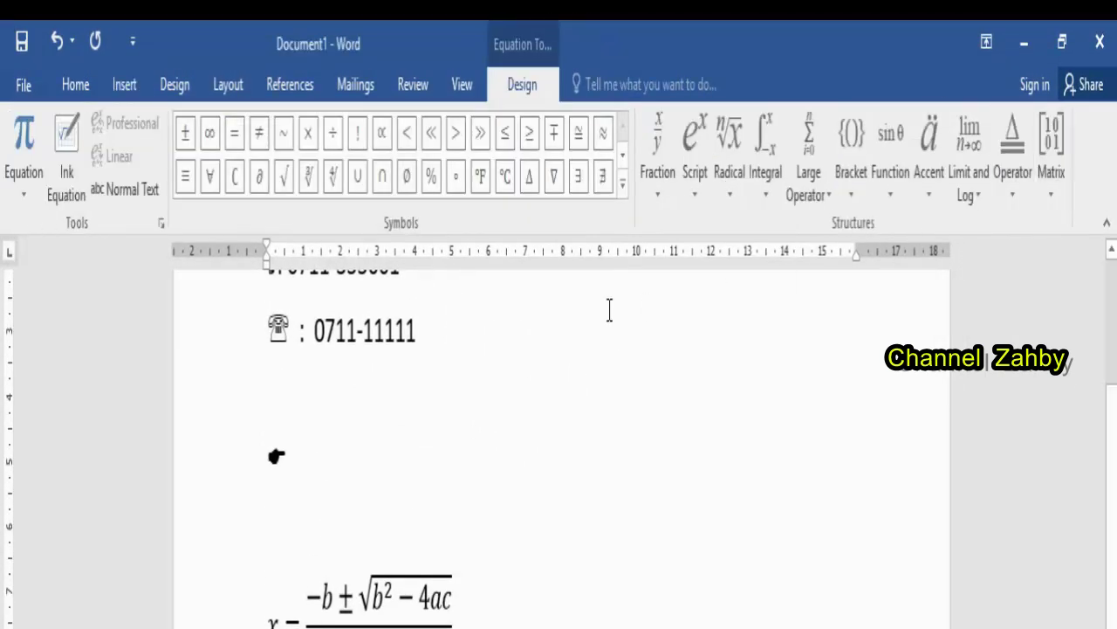
click(658, 148)
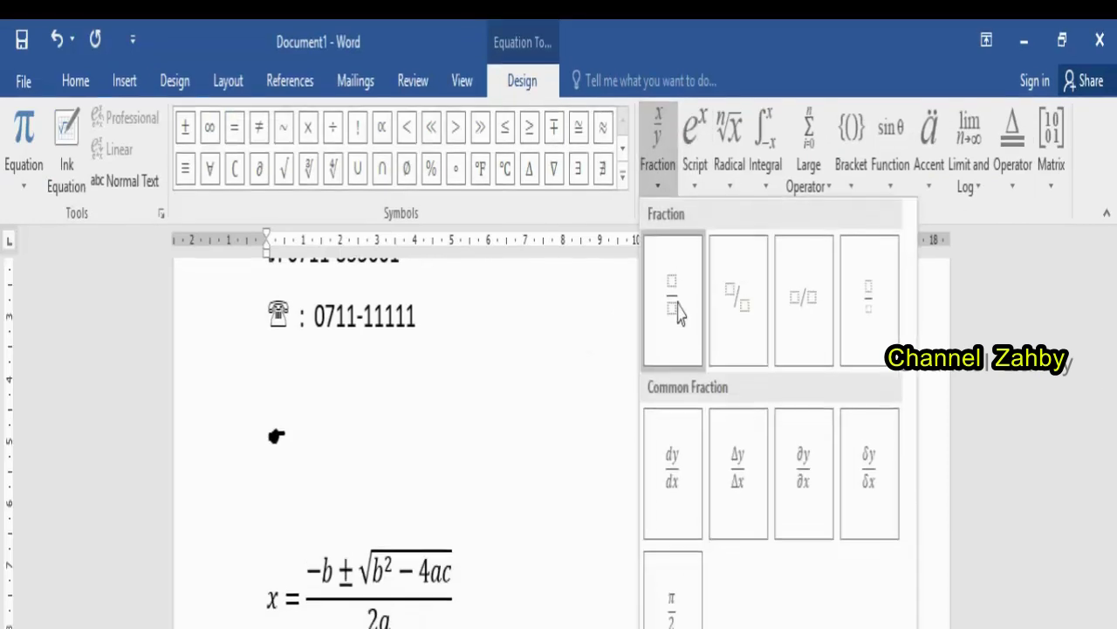
click(673, 315)
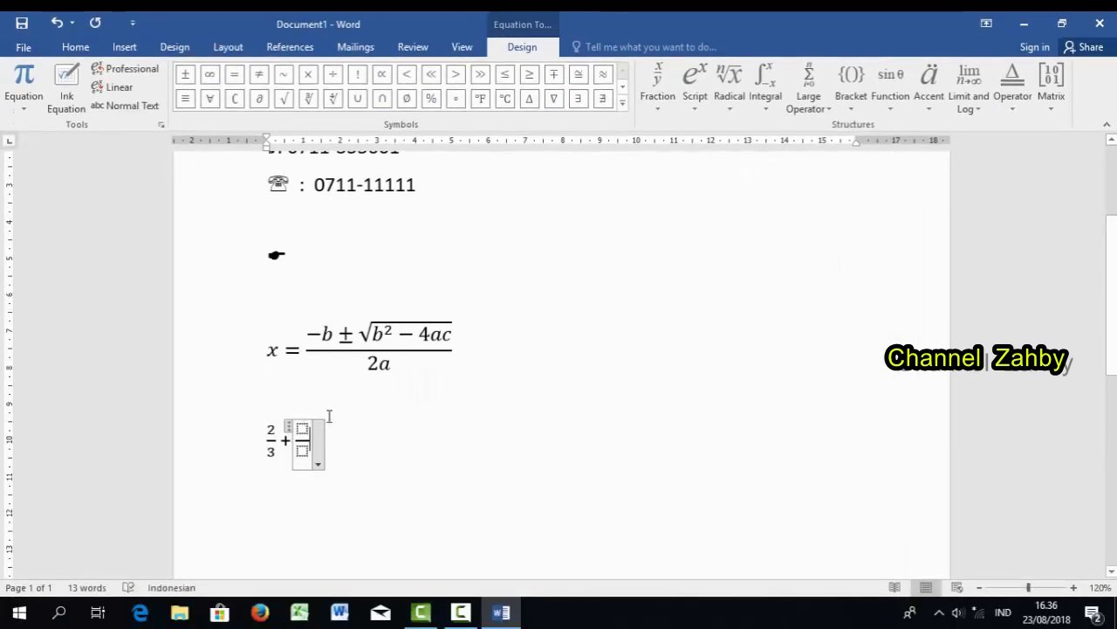
click(302, 428)
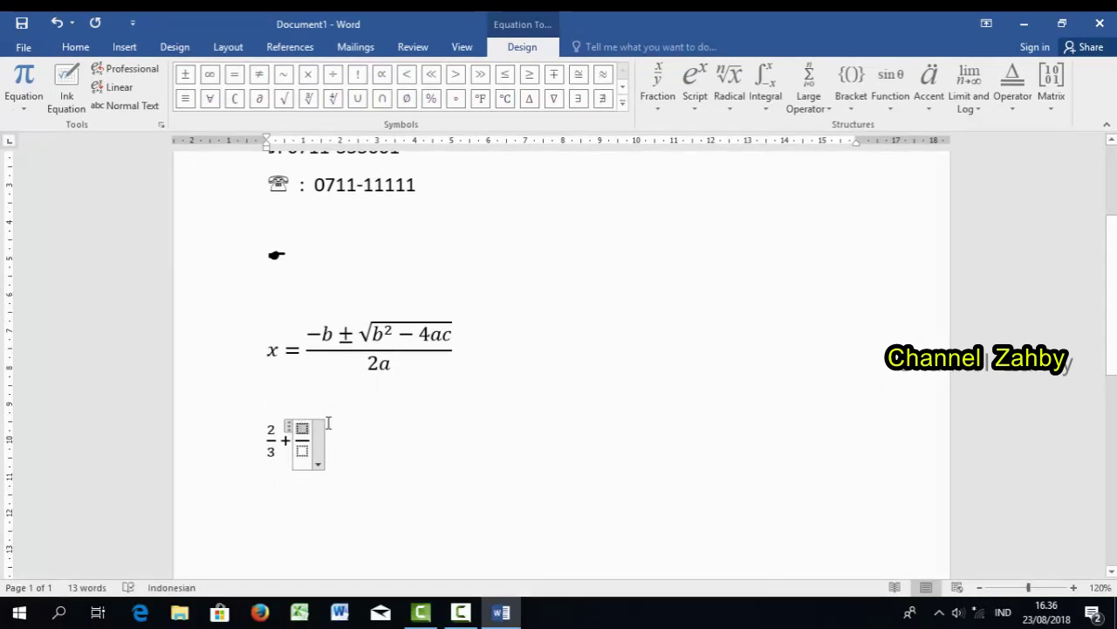
text(4/)
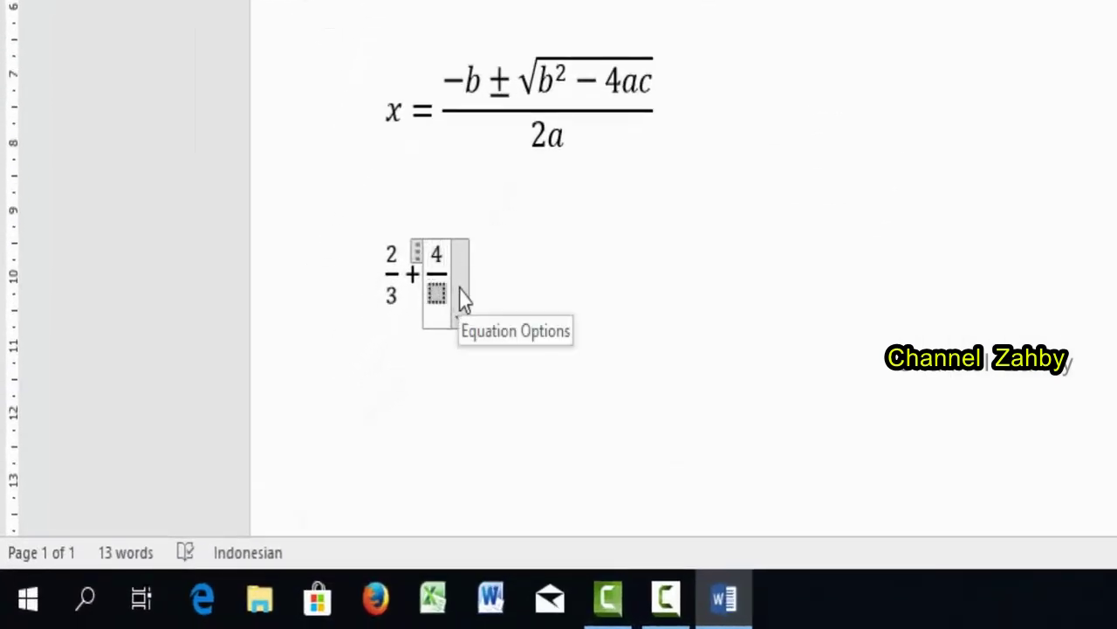
text(5)
click(499, 278)
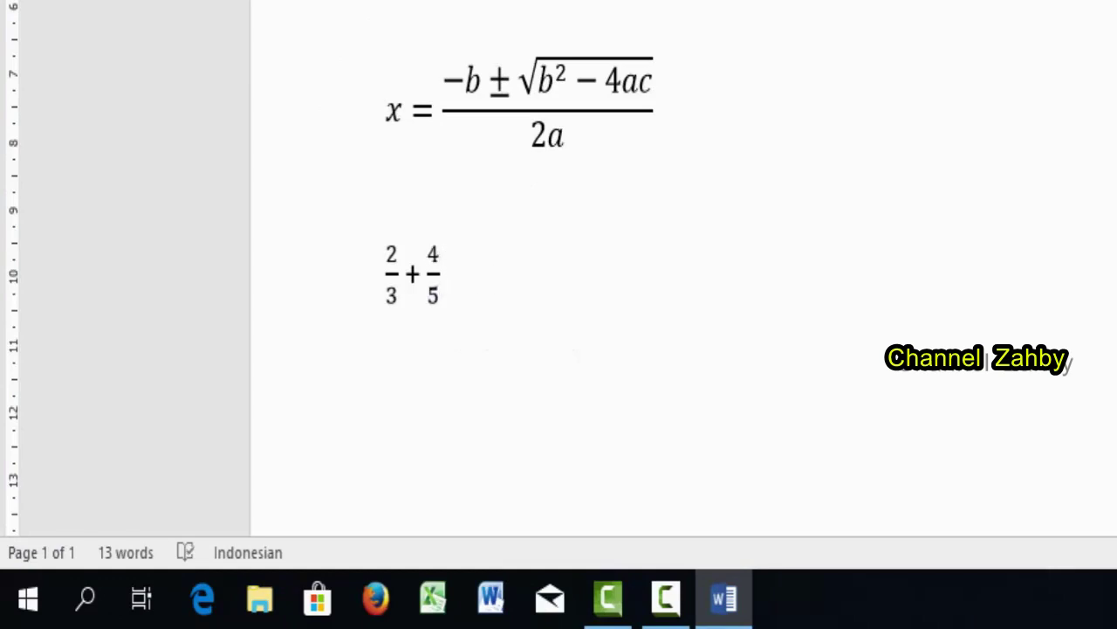
text(=)
key(Return)
- Insert the built-in Fourier Series equation on the blank line below 2/3 + 4/5 =
key(alt+equal)
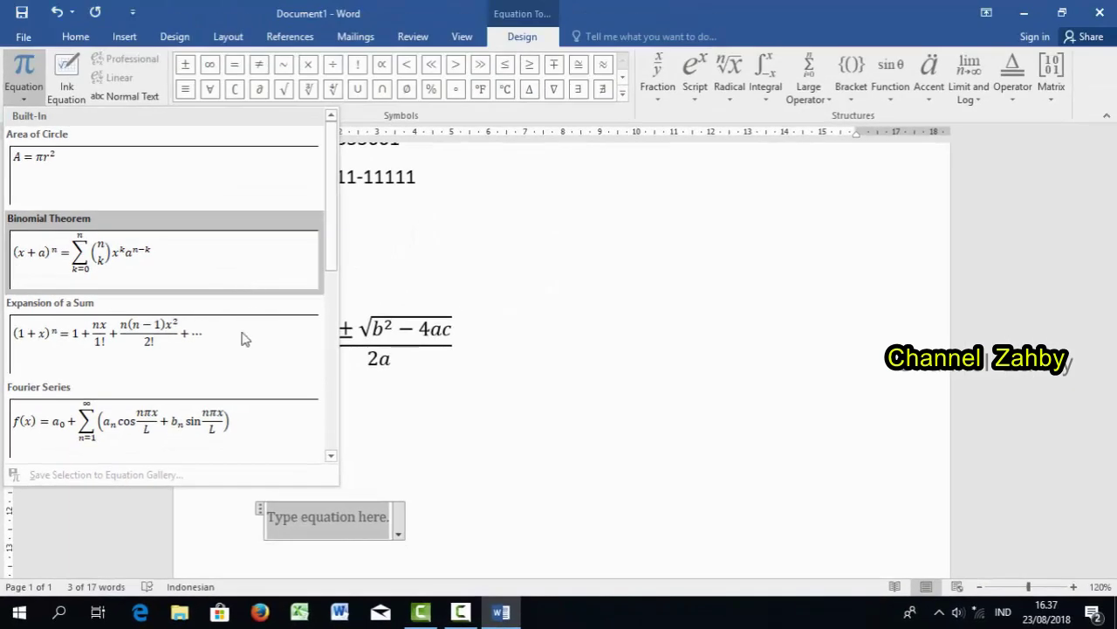
click(228, 419)
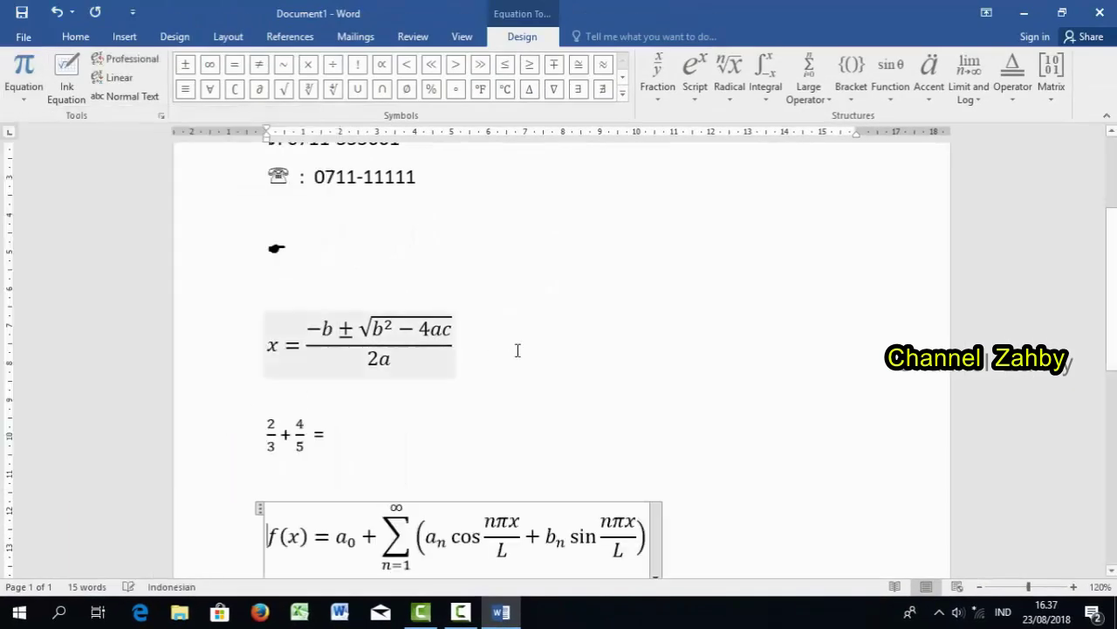
scroll(791, 312, down, 5)
key(Right)
key(Right)
key(Right)
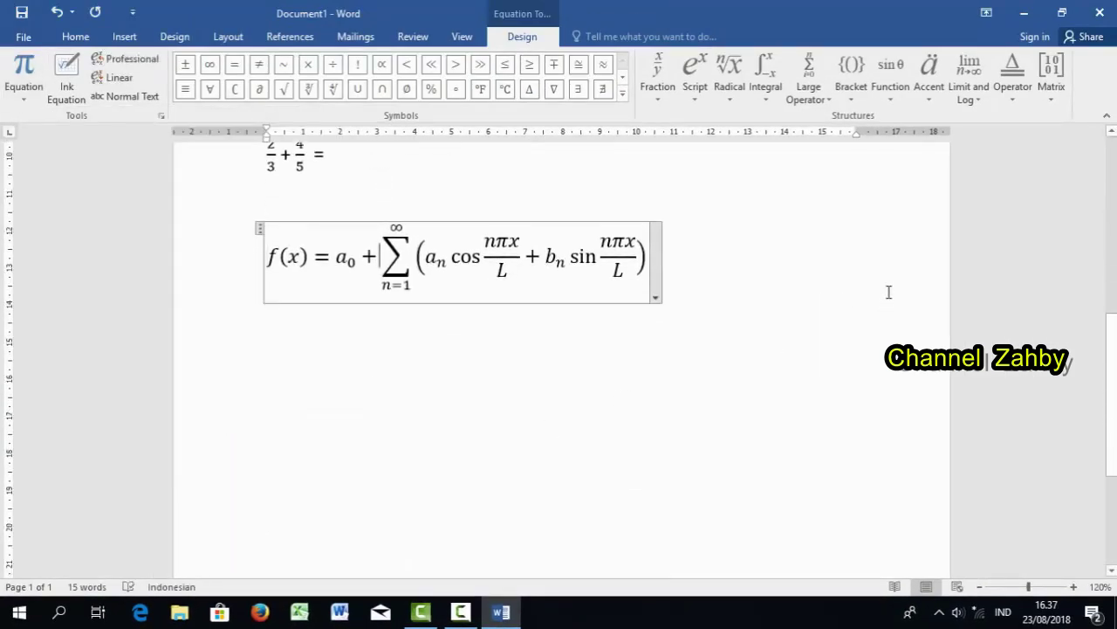
- Leave the Fourier equation and return to the heading 'Contoh menyisipkan simbol:' at the top
click(773, 226)
scroll(825, 241, up, 5)
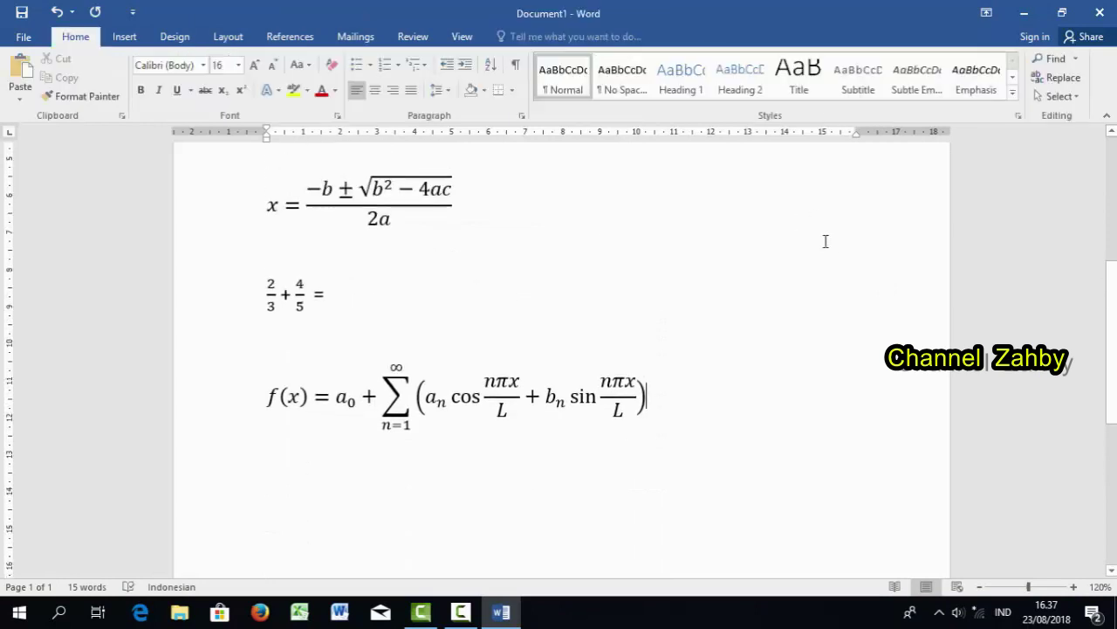
scroll(825, 240, up, 5)
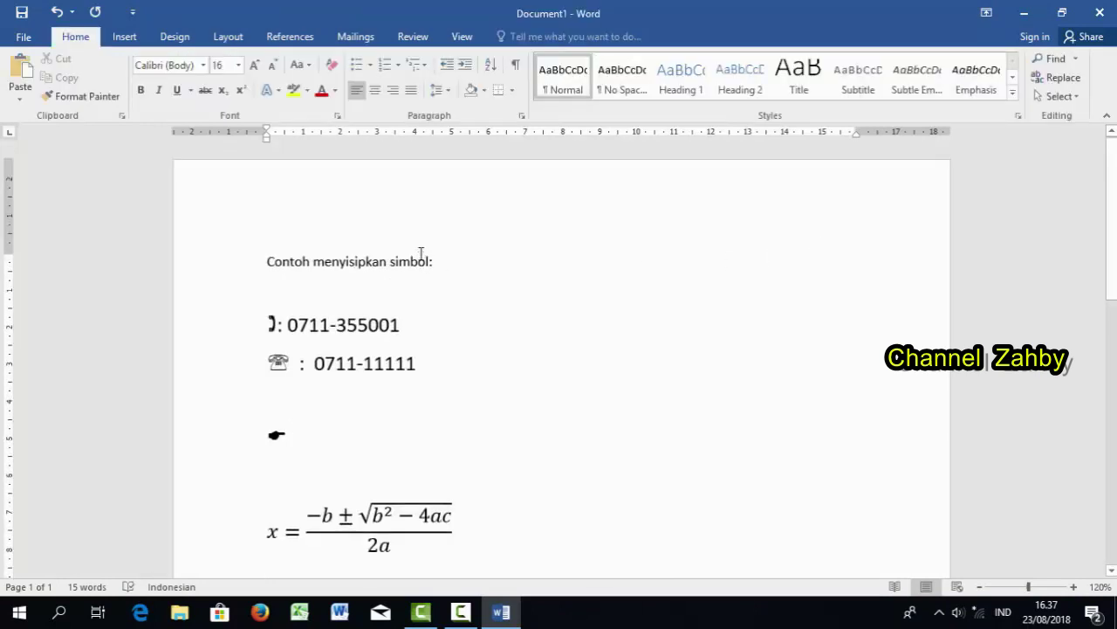
- Set the heading to 18 pt and replace its trailing colon with ' dan Rumus'
click(242, 267)
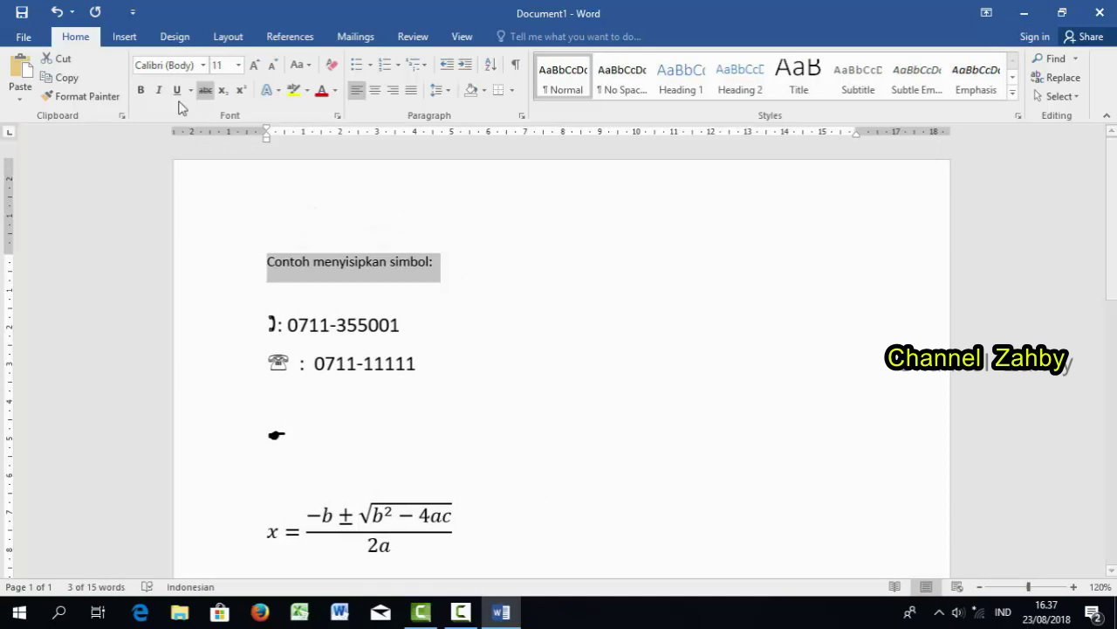
click(239, 67)
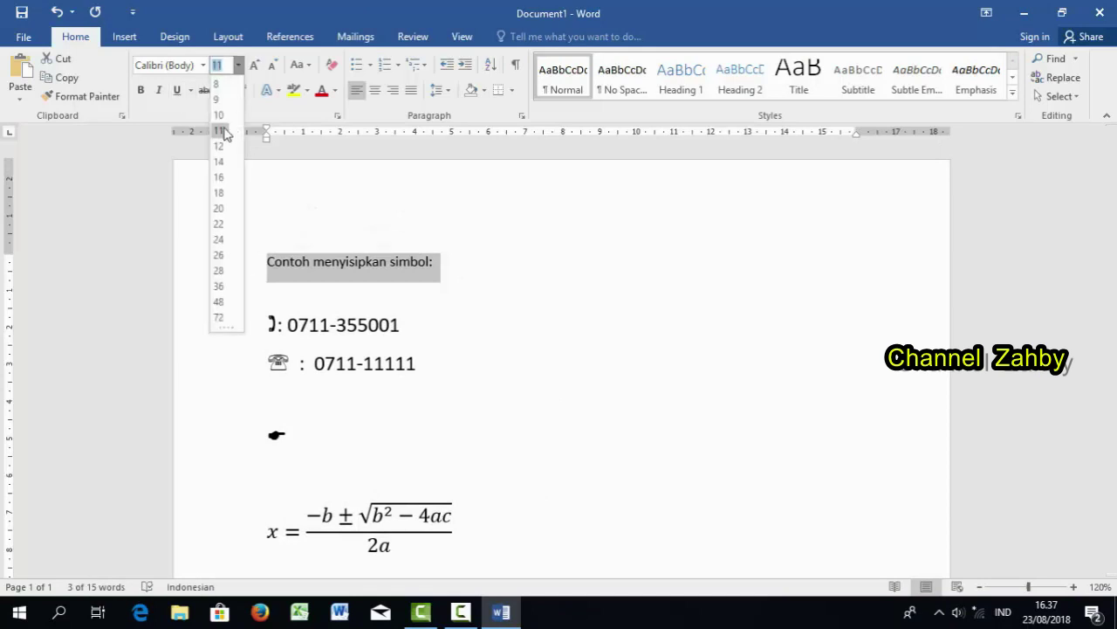
click(219, 193)
click(562, 381)
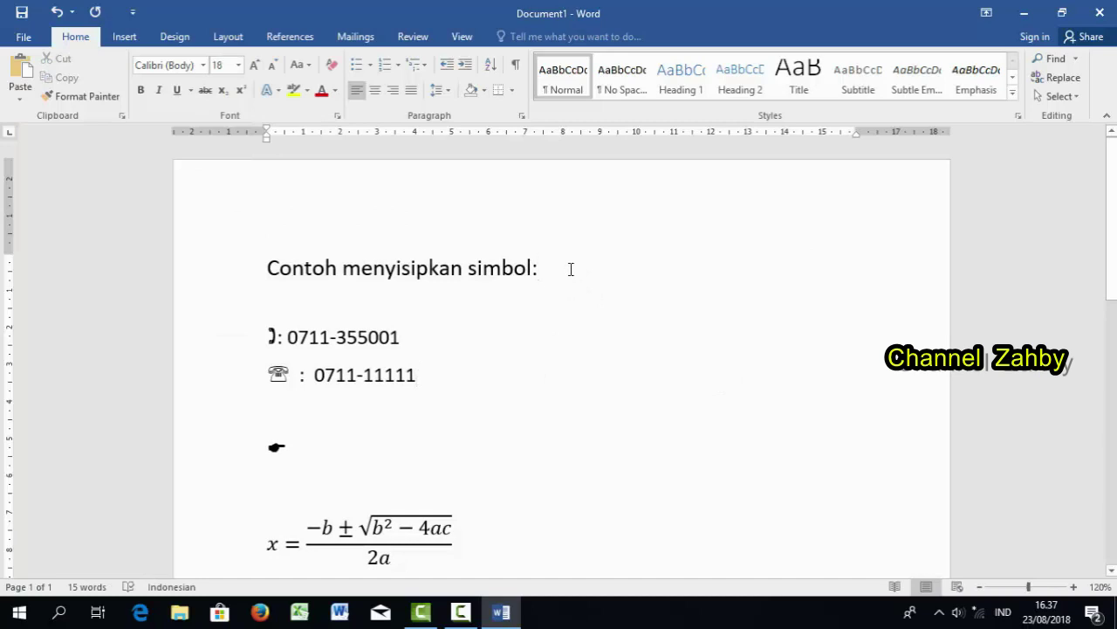
key(BackSpace)
text(dan)
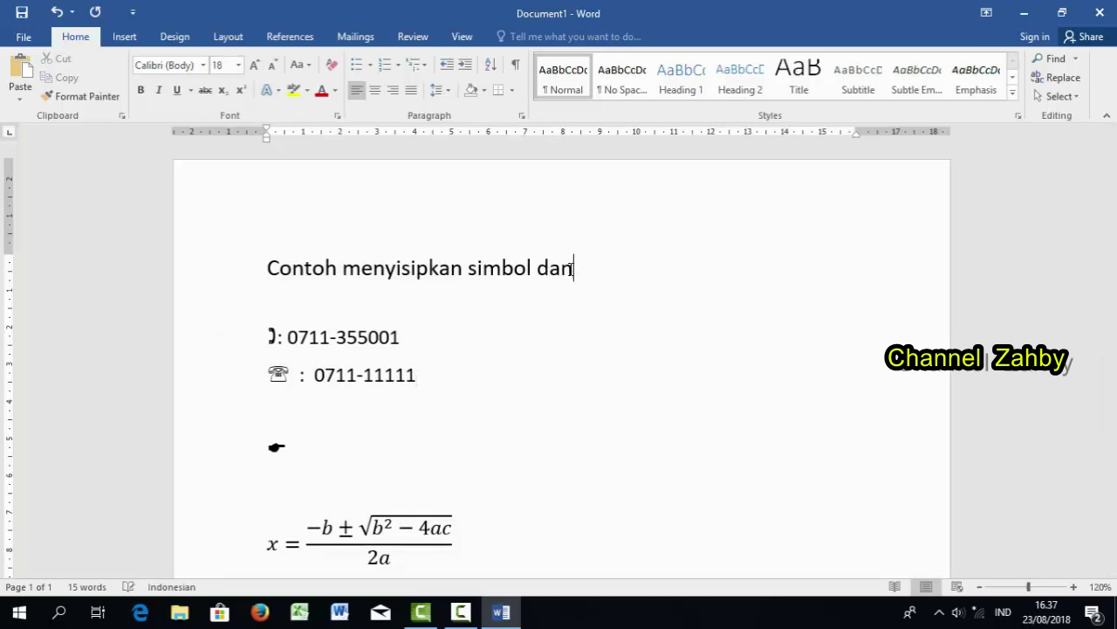
text( Rumus:)
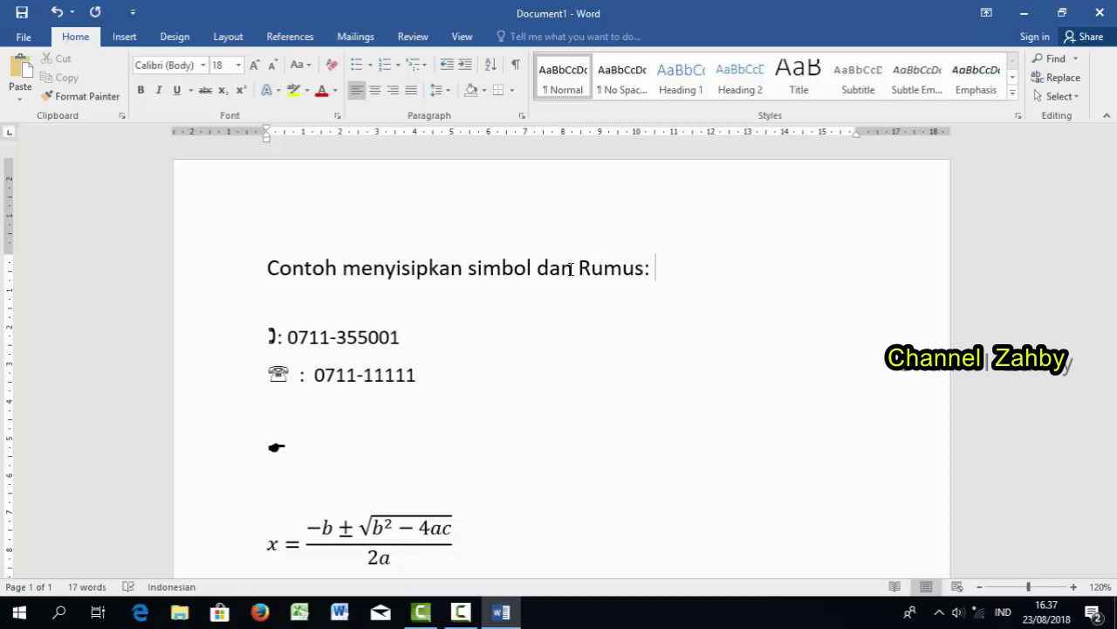
scroll(502, 390, down, 1)
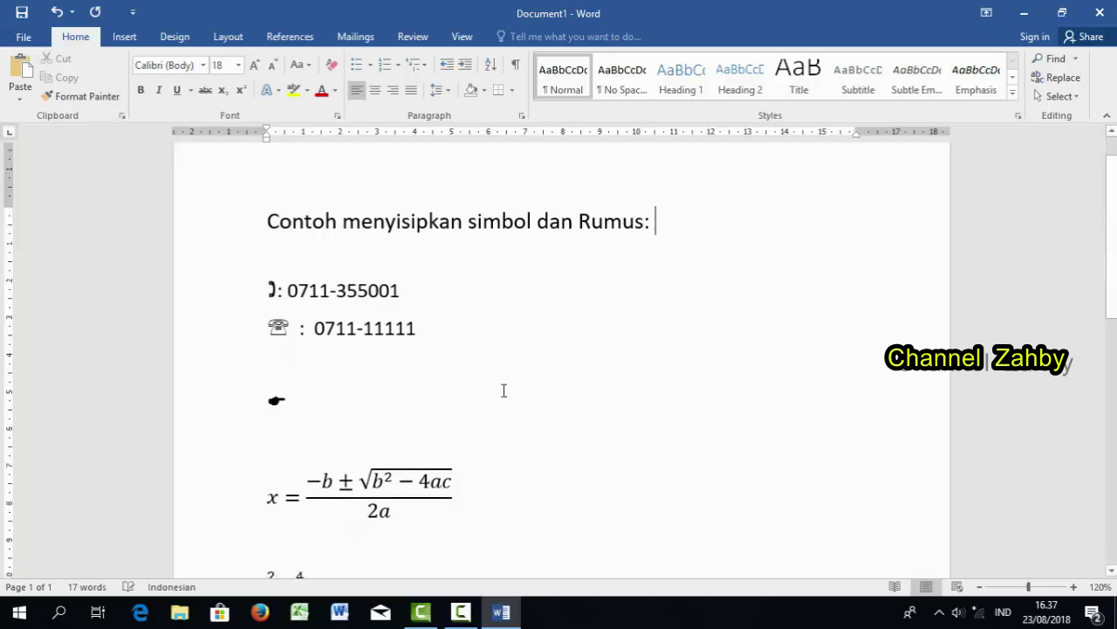
scroll(549, 375, down, 3)
scroll(549, 375, down, 6)
scroll(549, 376, down, 5)
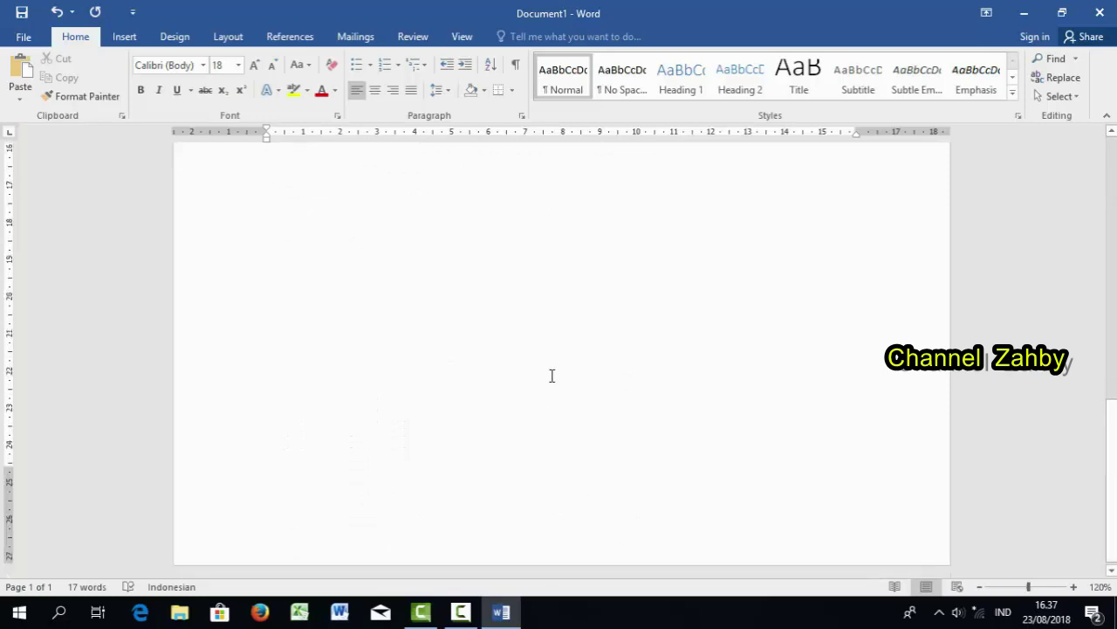
scroll(552, 376, up, 8)
scroll(551, 376, up, 6)
scroll(639, 331, up, 2)
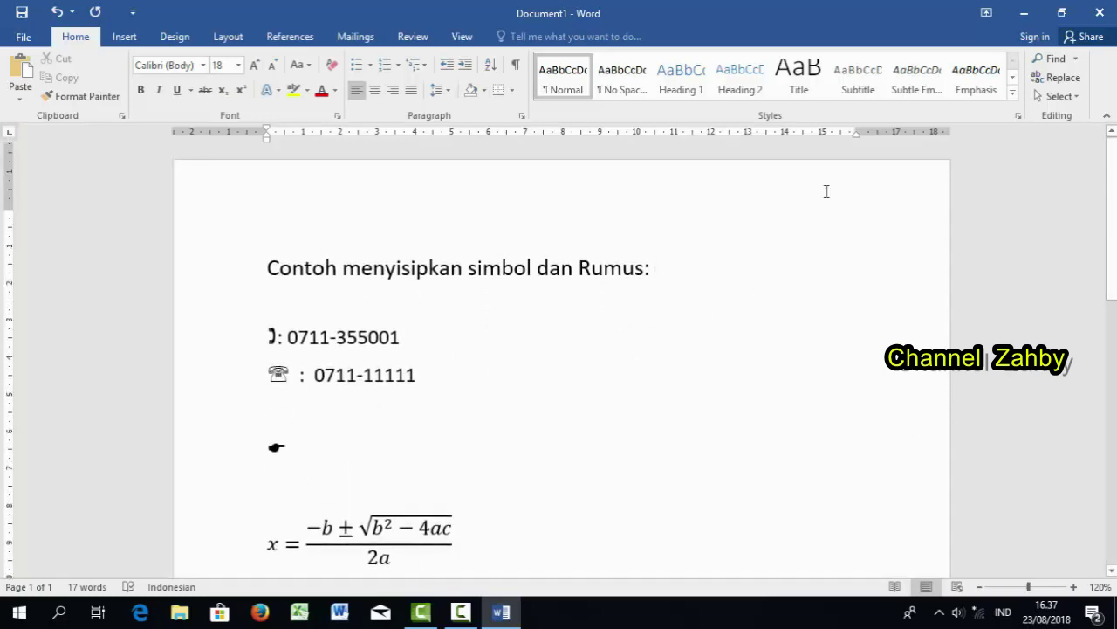
click(122, 37)
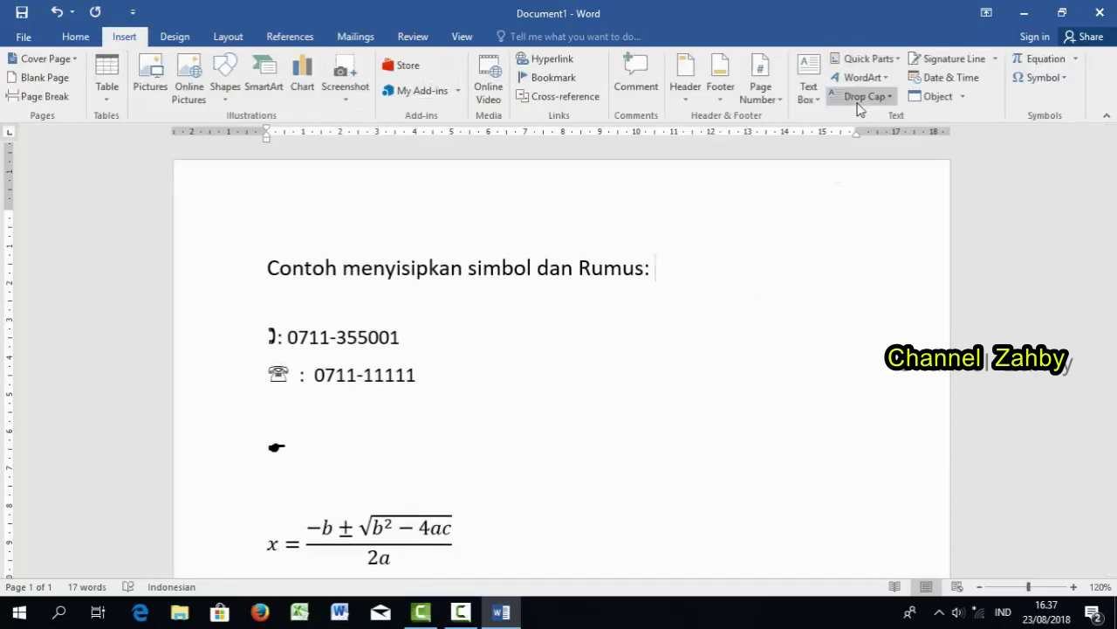
click(1076, 61)
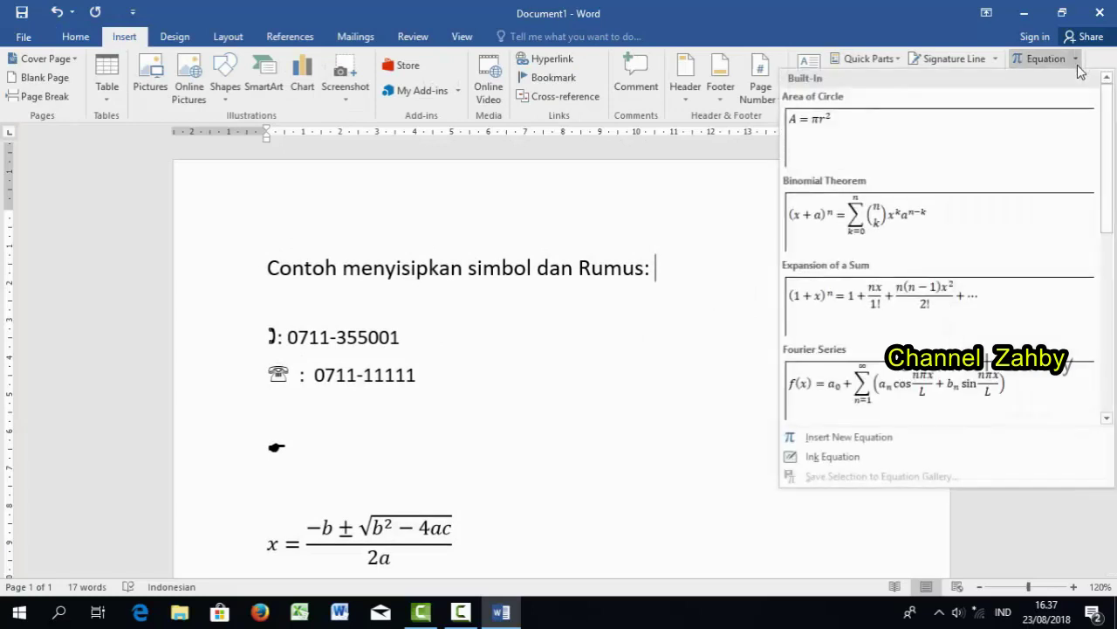
drag(1105, 169, 1114, 353)
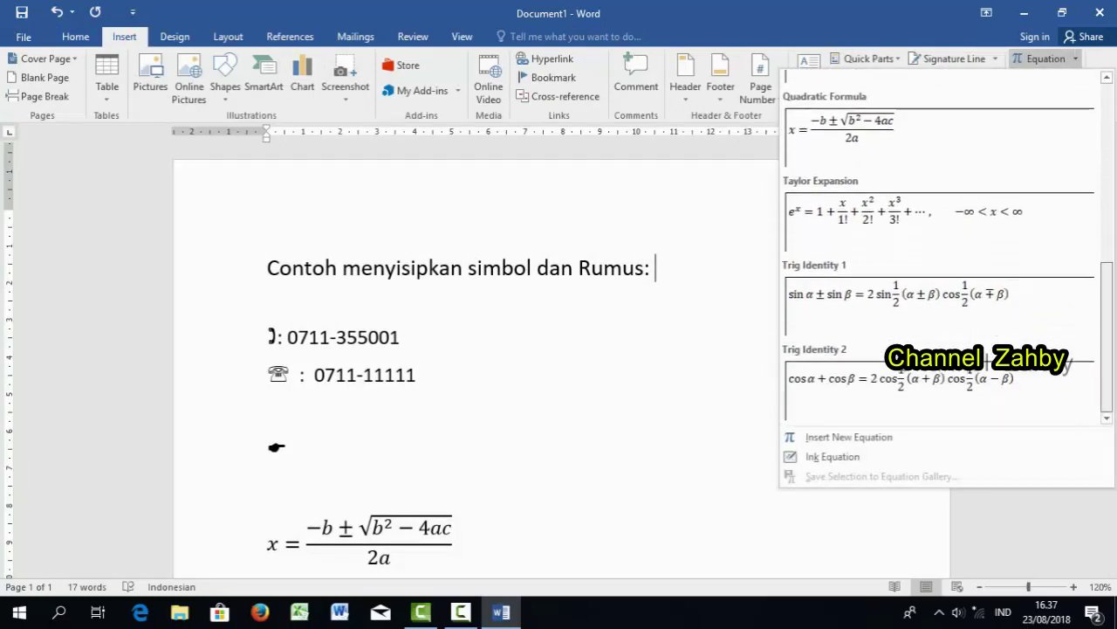
click(908, 301)
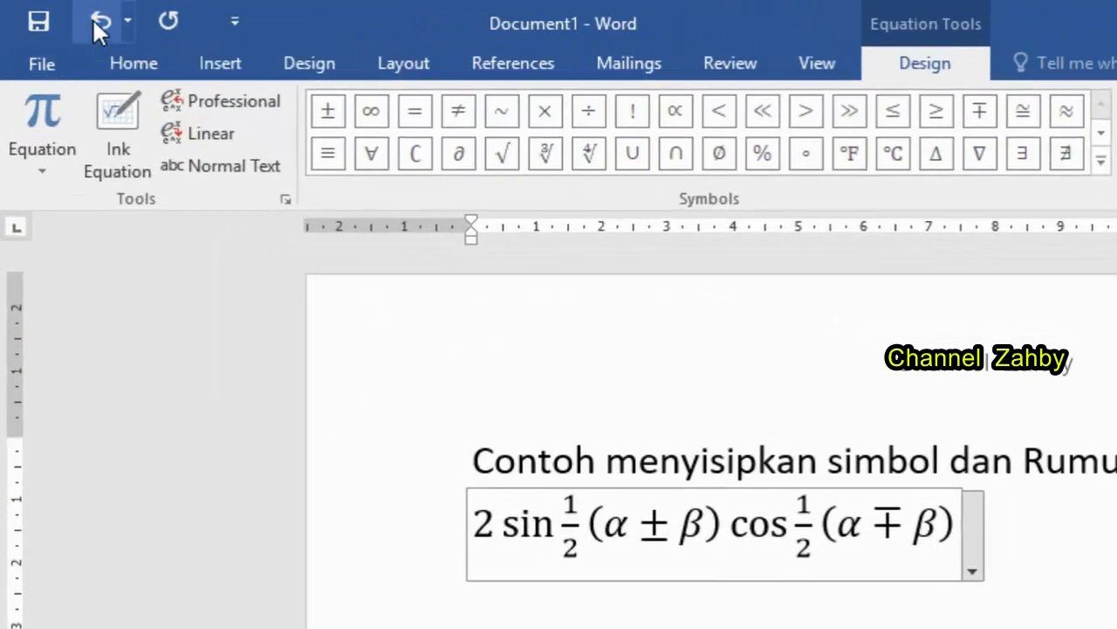
click(99, 21)
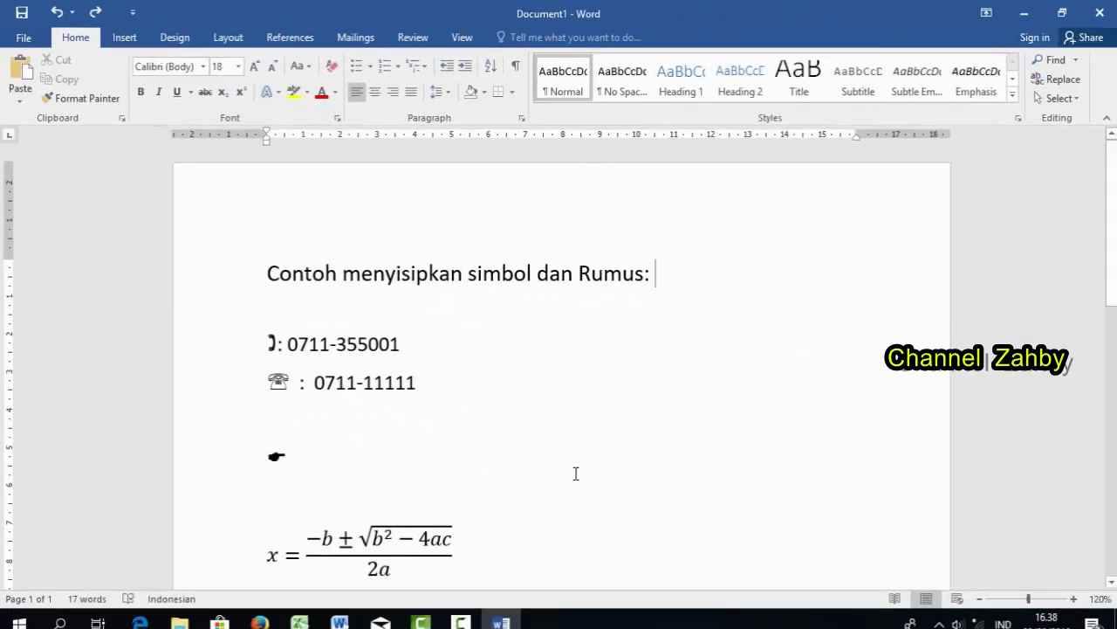
- Add two empty lines below the Fourier series equation
scroll(575, 474, down, 10)
click(378, 226)
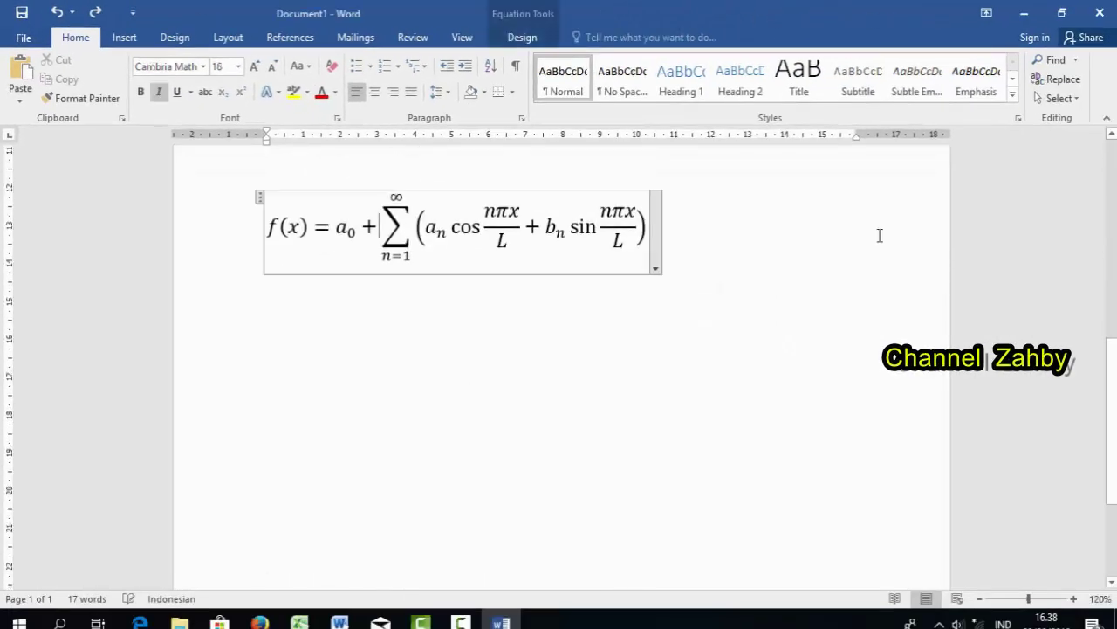
click(833, 256)
key(Return)
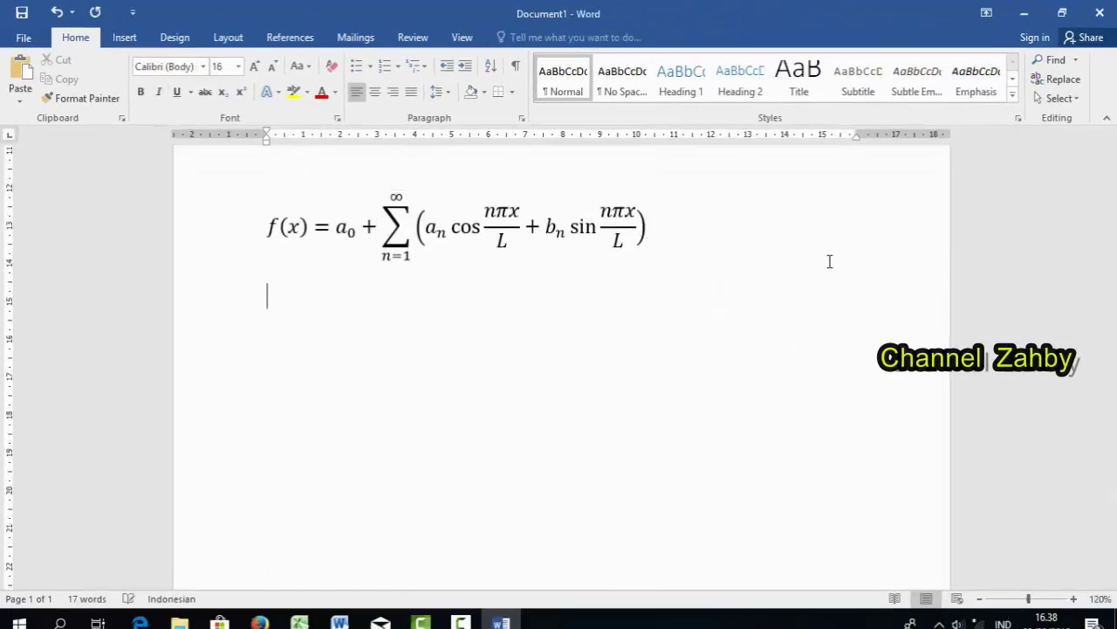
key(Return)
- Insert the built-in Trig Identity 1 equation on the new line
click(123, 38)
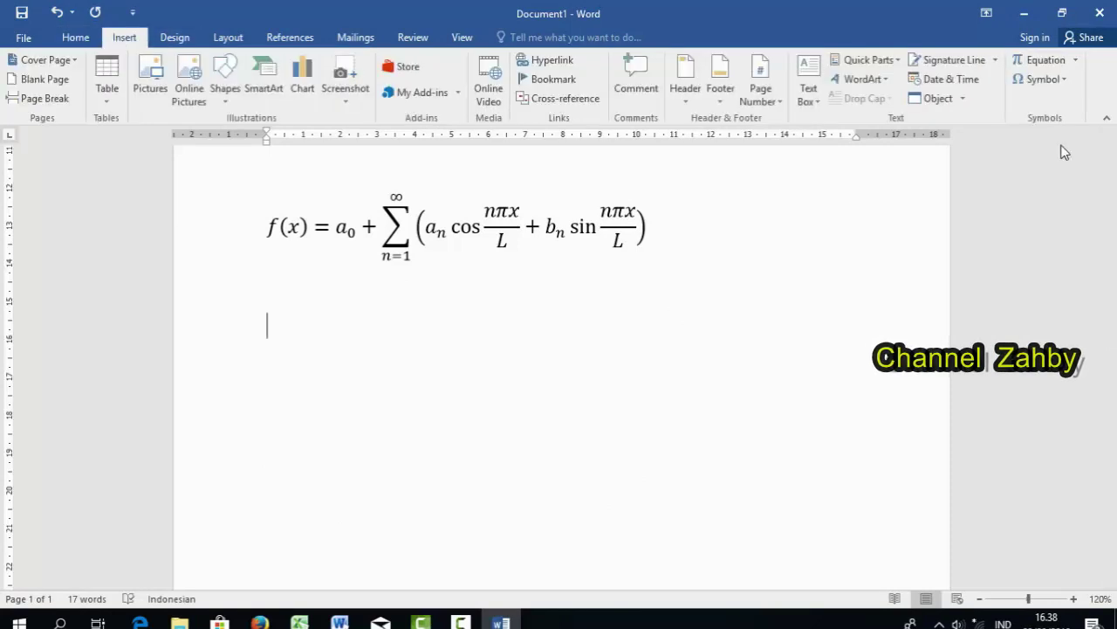
click(1075, 61)
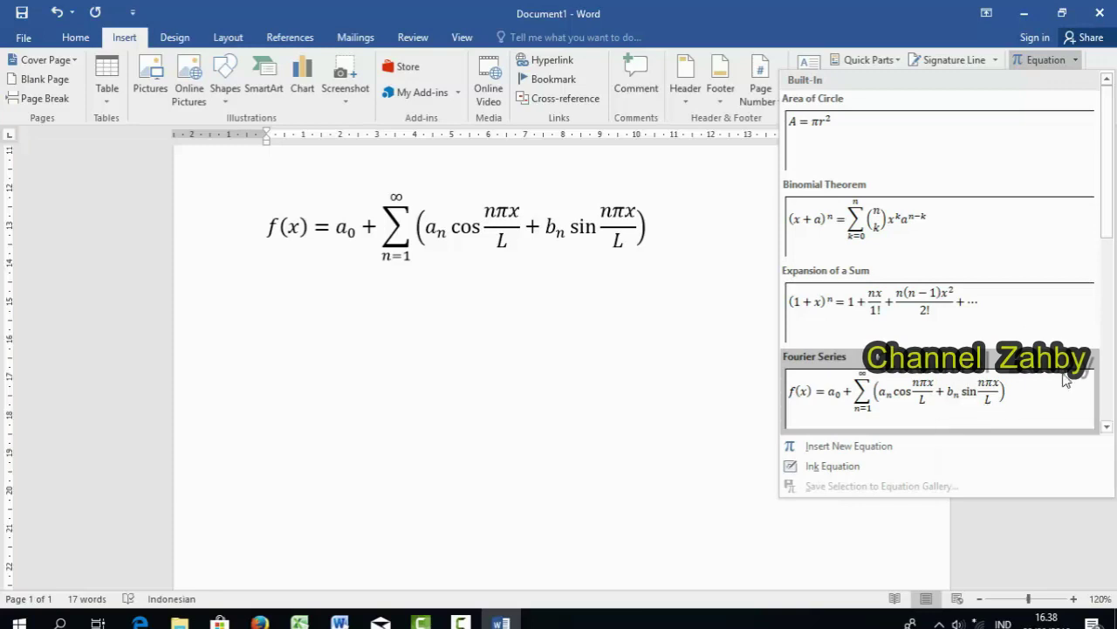
drag(1107, 212, 1108, 266)
scroll(873, 356, down, 2)
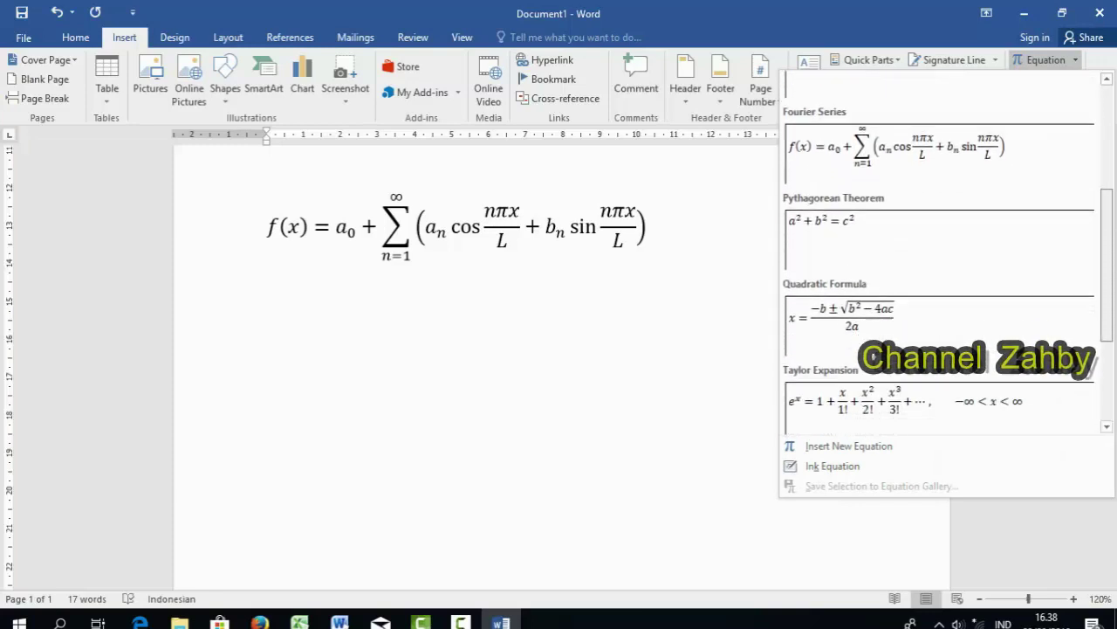
scroll(873, 356, down, 2)
scroll(873, 356, down, 1)
scroll(871, 357, down, 2)
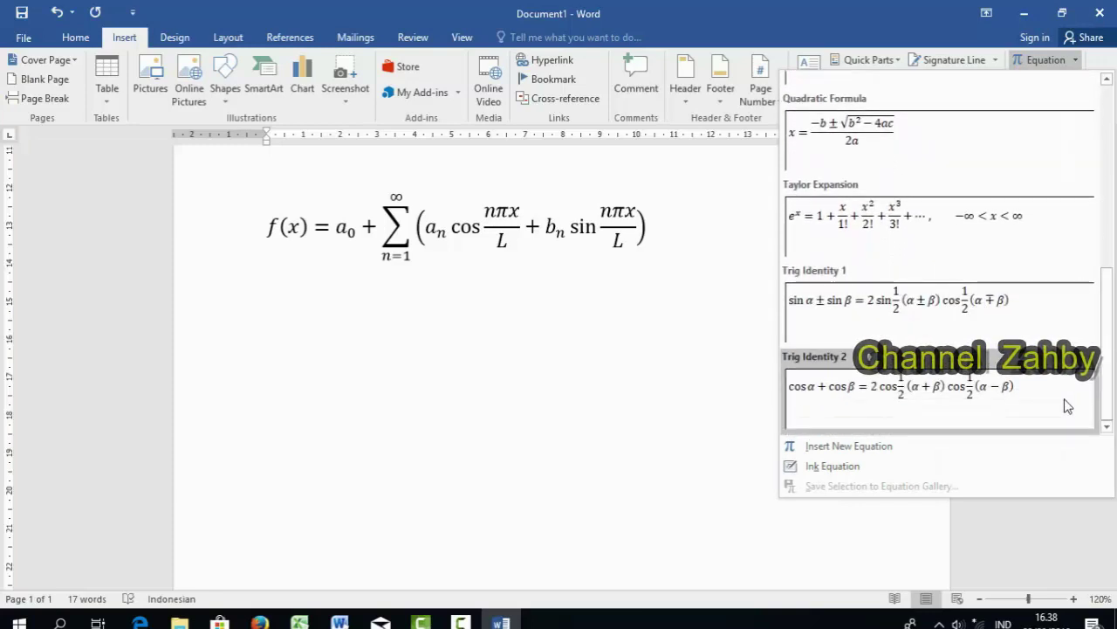
click(968, 326)
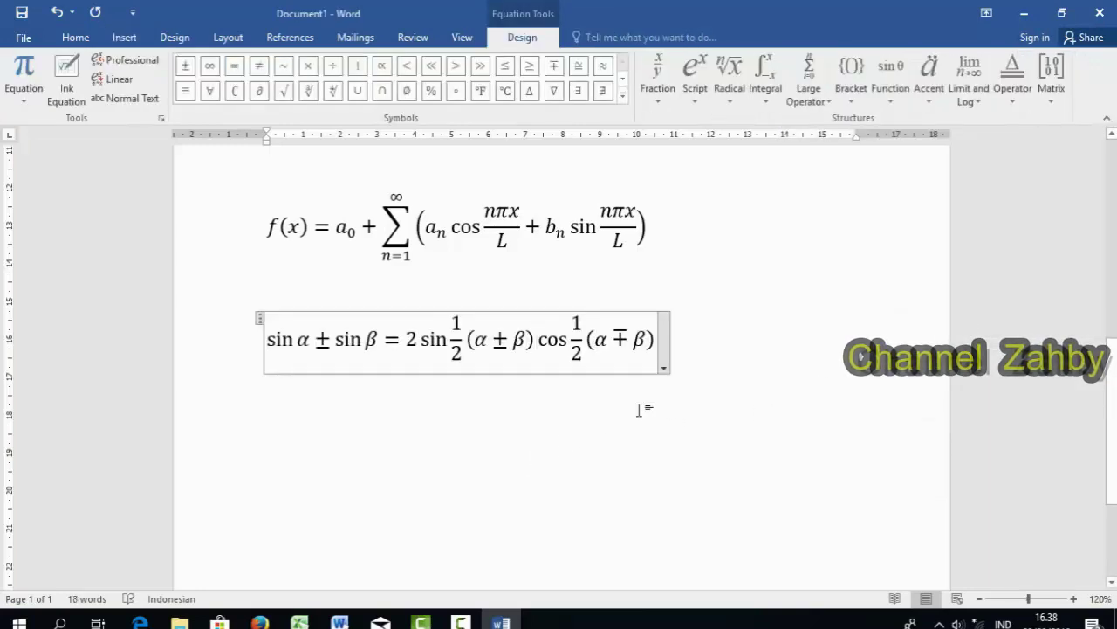
click(724, 364)
click(733, 304)
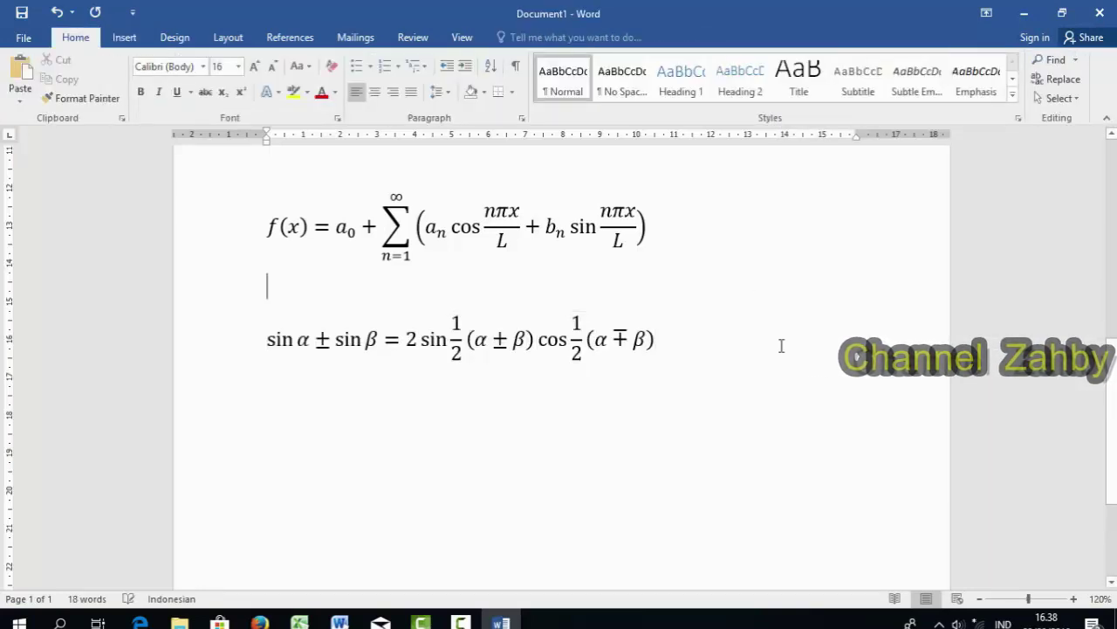
- Return from the Trig Identity 1 equation to the heading 'Contoh menyisipkan simbol dan Rumus:'
click(417, 338)
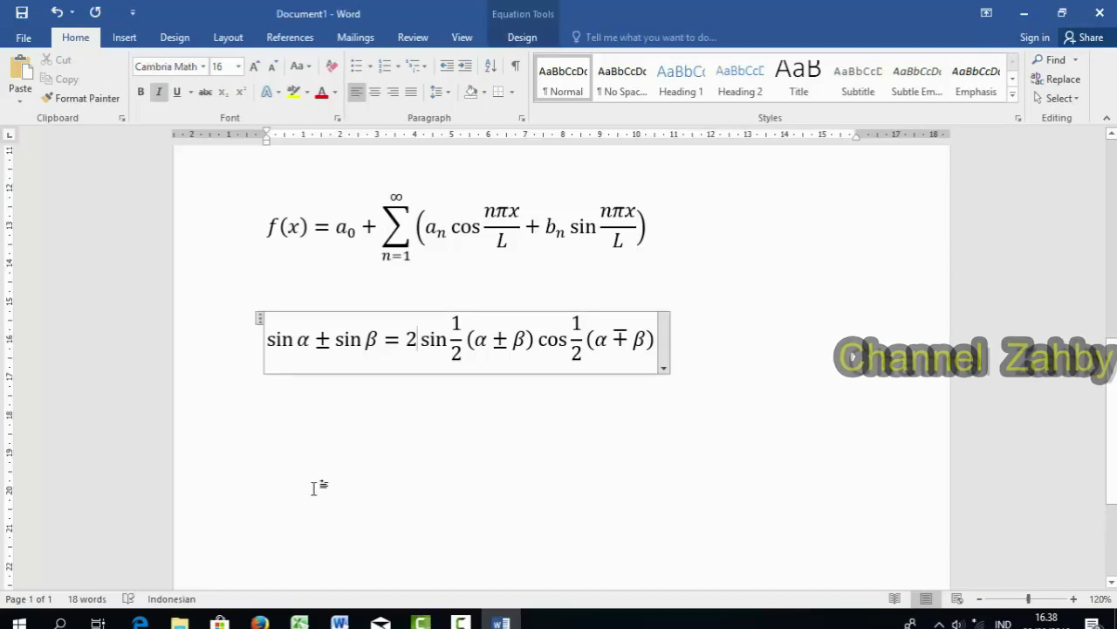
scroll(757, 334, up, 3)
scroll(766, 322, up, 7)
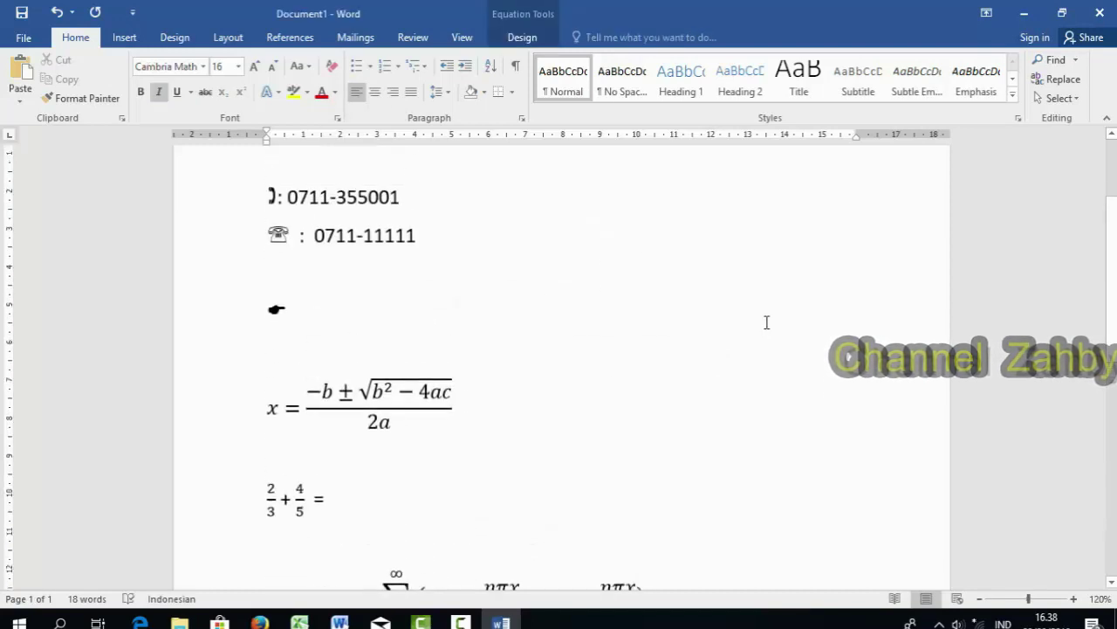
scroll(766, 320, up, 4)
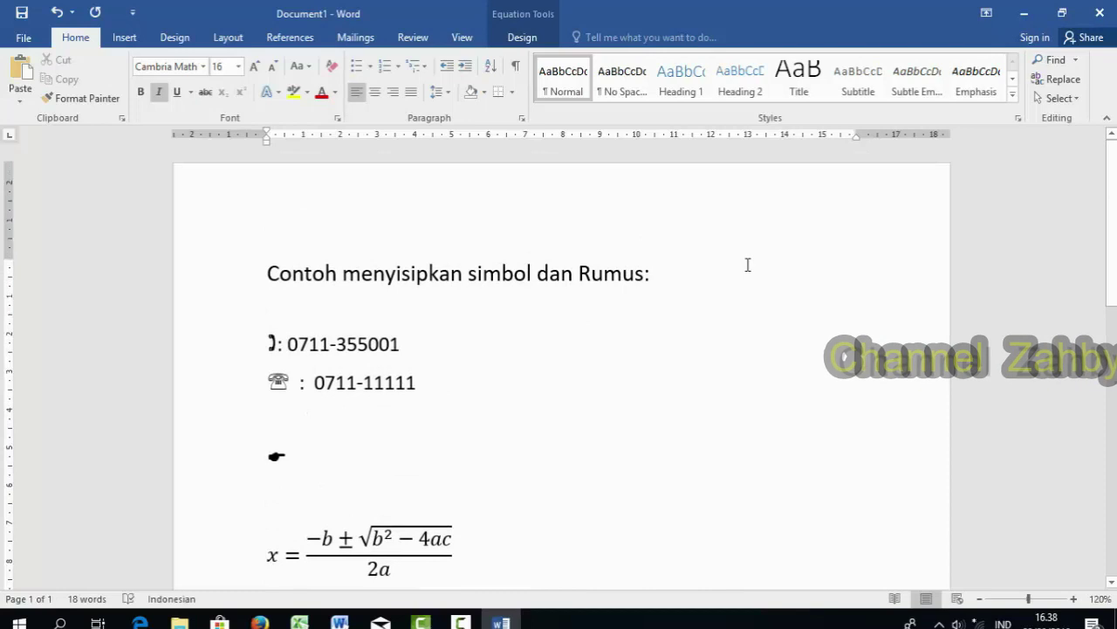